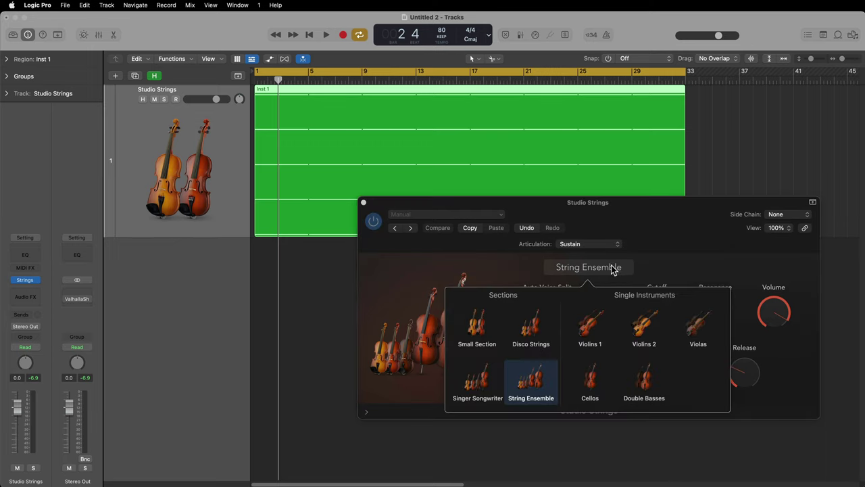
# - Dismiss the String Ensemble popover so the Studio Strings plug-in knobs are visible
pyautogui.click(664, 270)
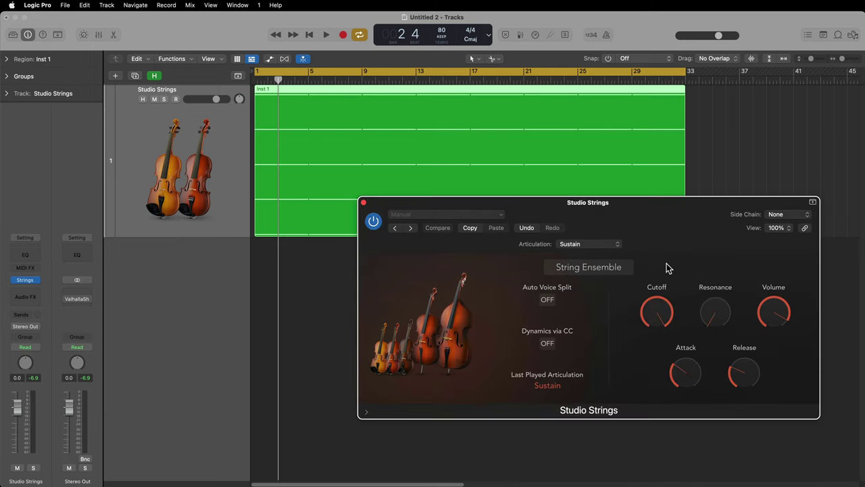
pyautogui.moveTo(684, 372); pyautogui.dragTo(681, 384)
pyautogui.moveTo(747, 379)
# - Lower the Studio Strings Attack to 30% and set Release to 29%
pyautogui.click(614, 269)
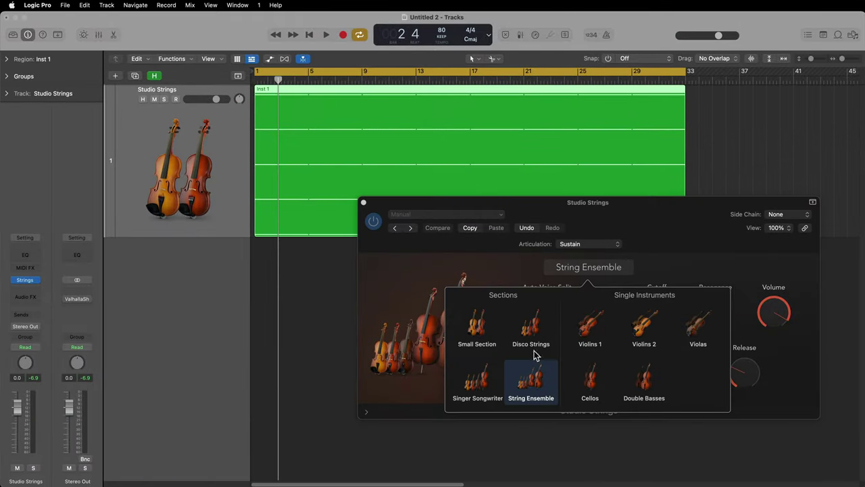
pyautogui.click(666, 268)
pyautogui.moveTo(681, 381); pyautogui.dragTo(681, 392)
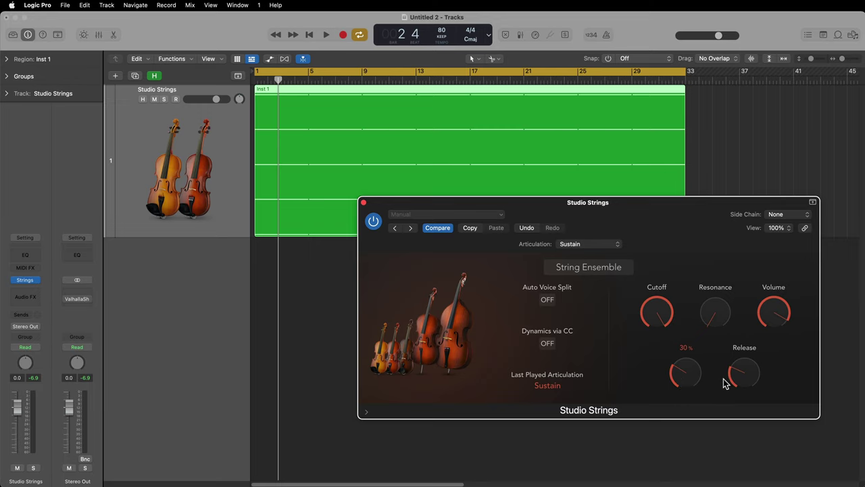
pyautogui.moveTo(734, 377)
pyautogui.mouseDown()
pyautogui.moveTo(749, 386)
pyautogui.moveTo(750, 378)
pyautogui.mouseUp()
pyautogui.click(364, 201)
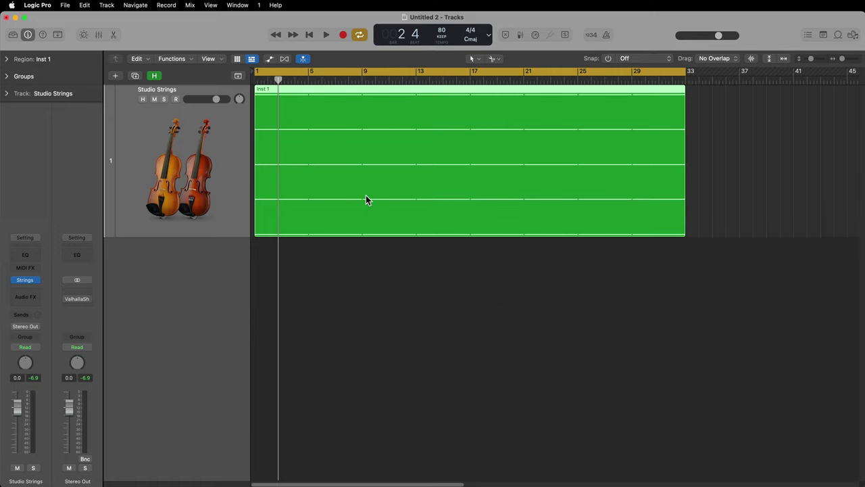
pyautogui.doubleClick(365, 195)
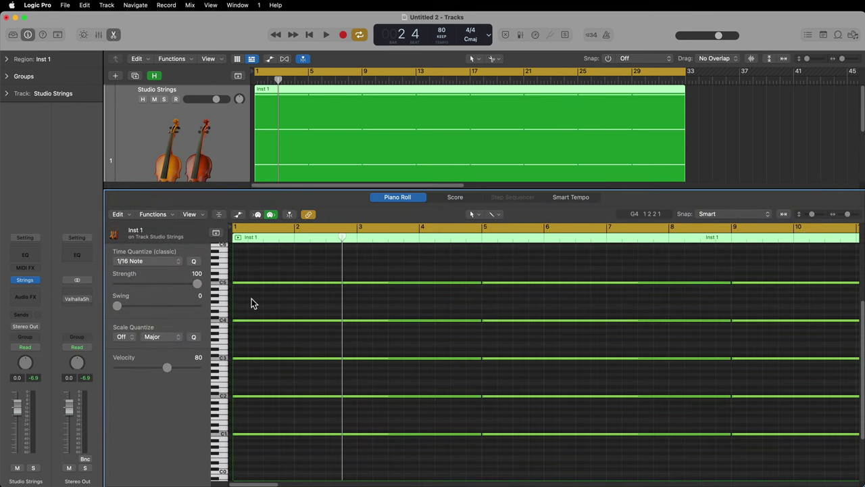
pyautogui.press('Return')
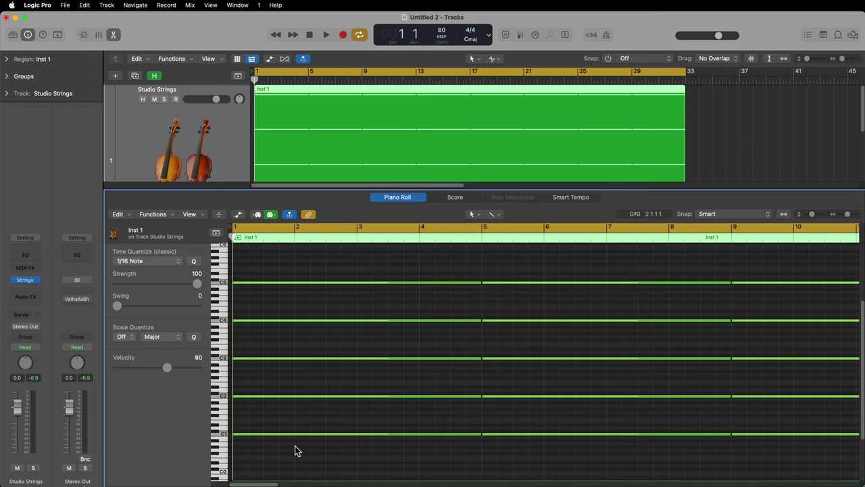
pyautogui.press('space')
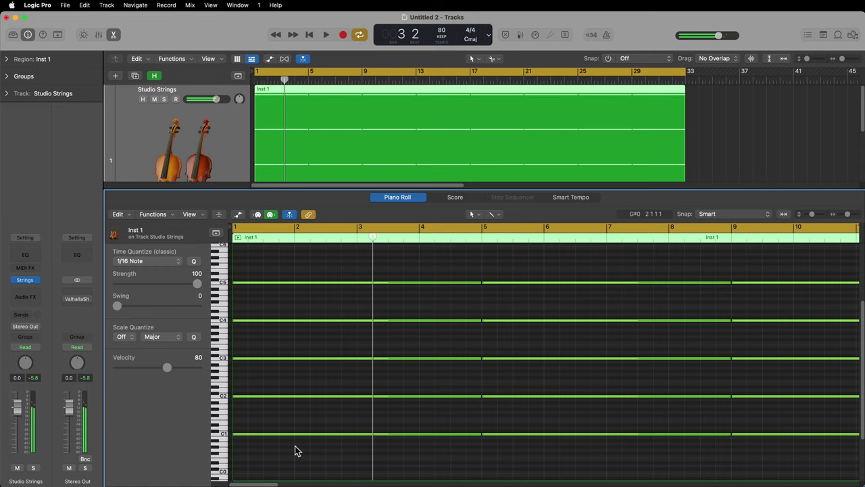
pyautogui.press('space')
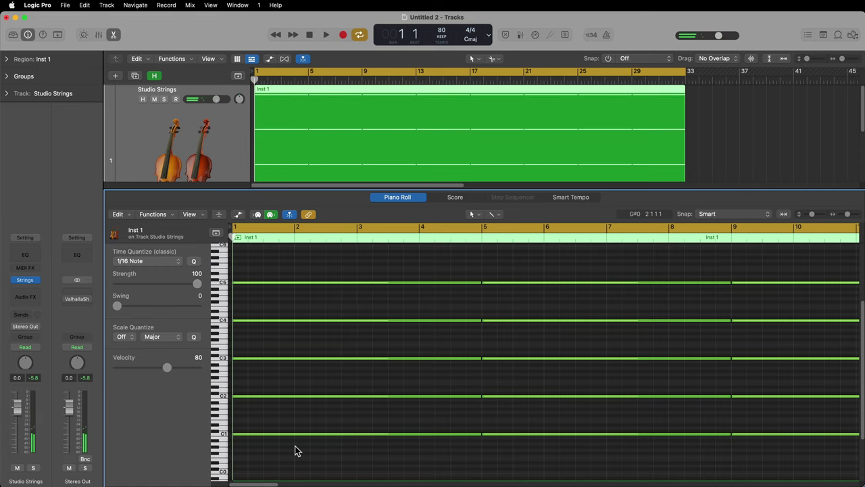
pyautogui.scroll(-5, 296, 447)
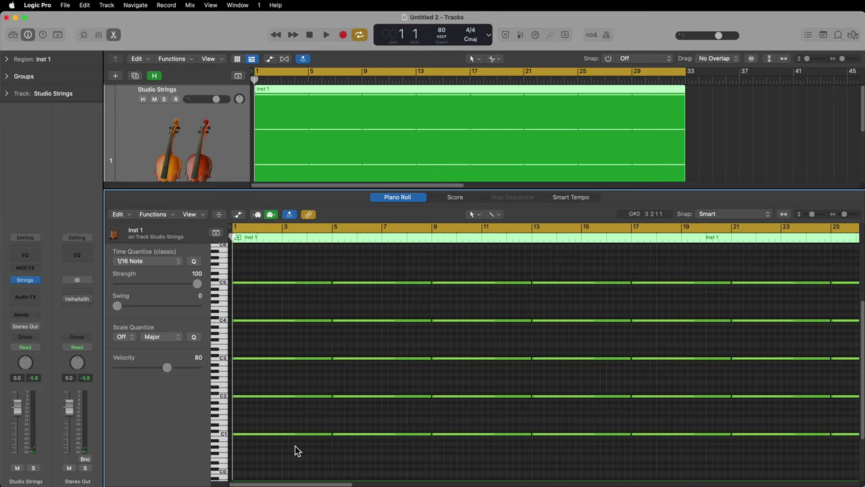
pyautogui.moveTo(77, 299)
pyautogui.press('p')
# - Add a Randomizer MIDI effect randomizing Note Number, then play it back to audition
pyautogui.click(349, 292)
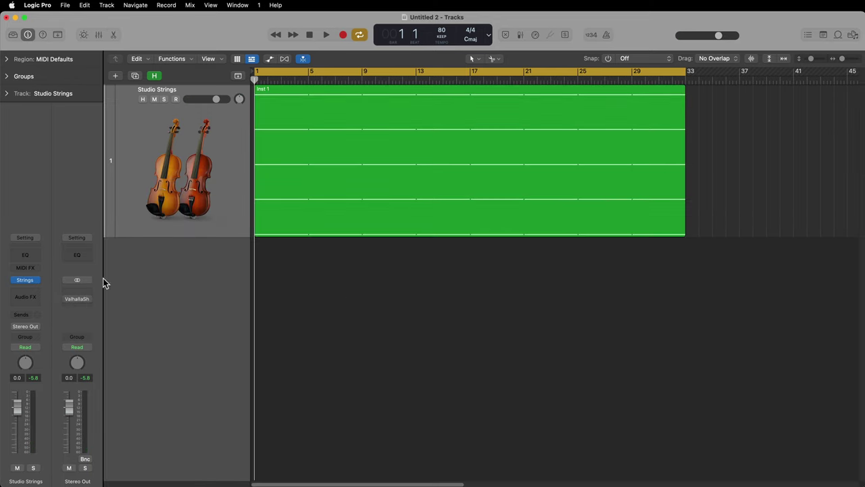
pyautogui.click(31, 271)
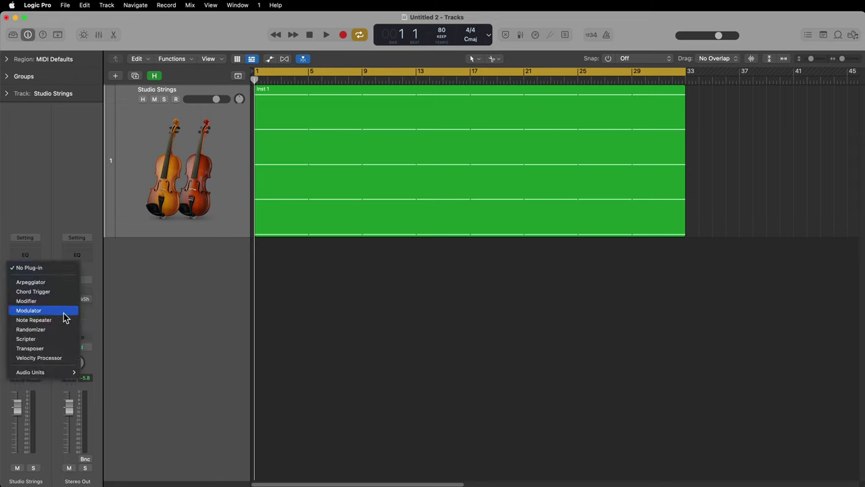
pyautogui.click(61, 331)
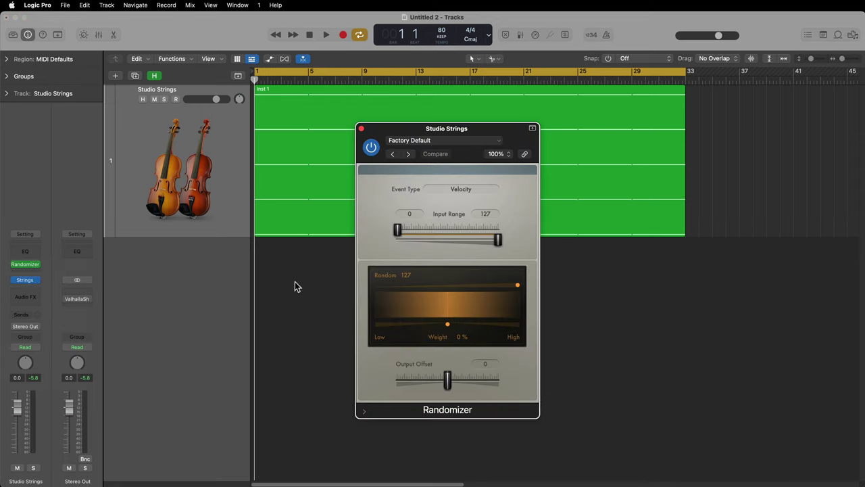
pyautogui.click(463, 190)
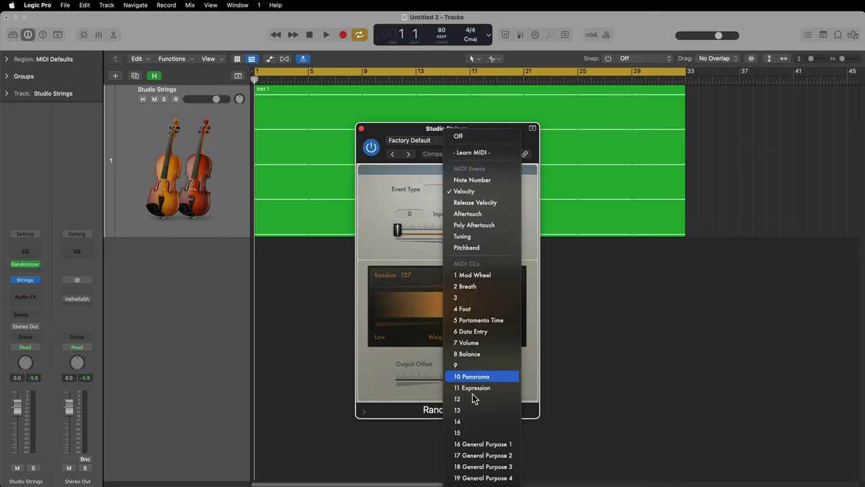
pyautogui.click(384, 196)
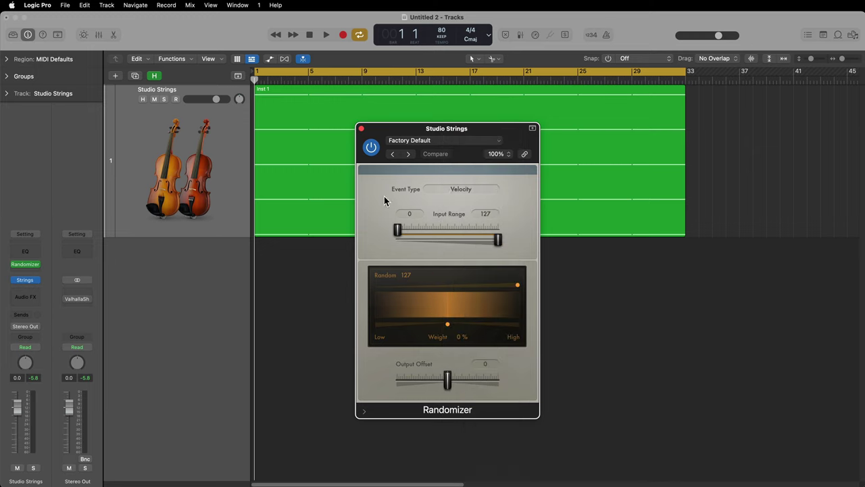
pyautogui.click(469, 192)
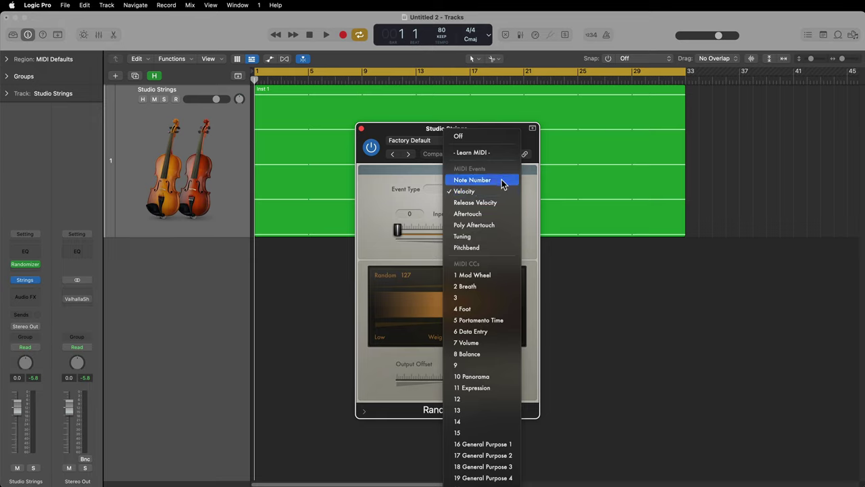
pyautogui.click(503, 183)
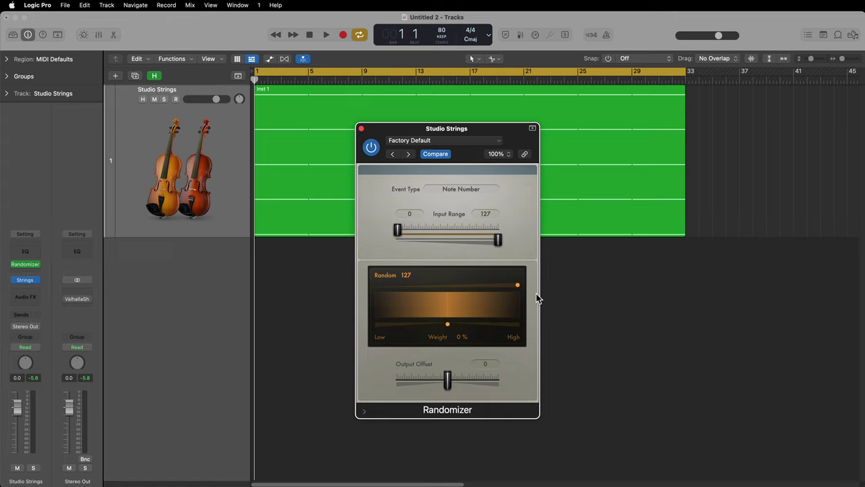
pyautogui.press('space')
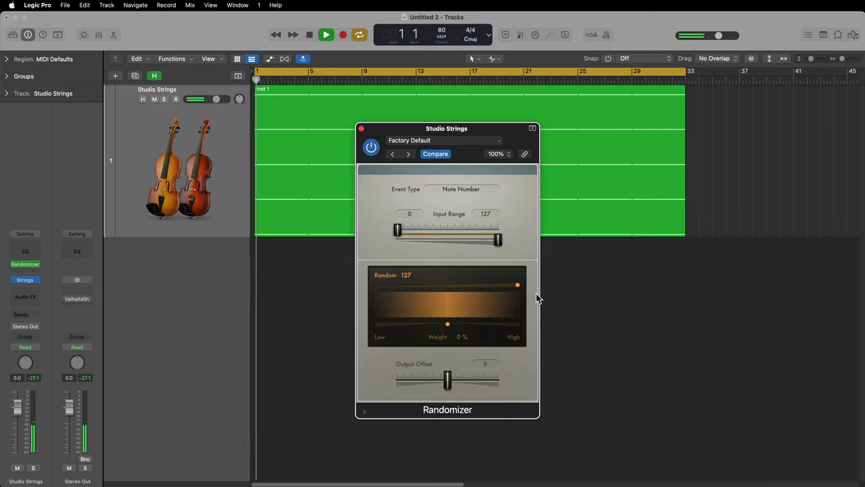
pyautogui.press('space')
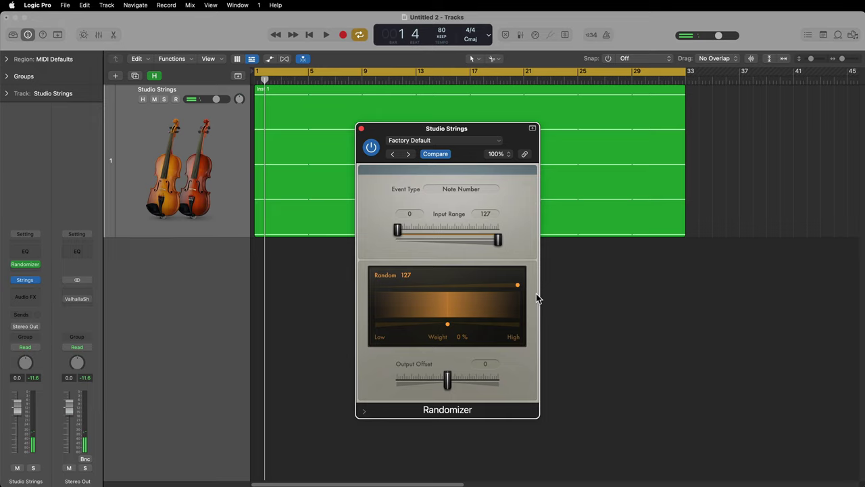
# - Lower the Randomizer's Random amount to 15 and audition the subtler variation
pyautogui.moveTo(516, 285); pyautogui.dragTo(394, 306)
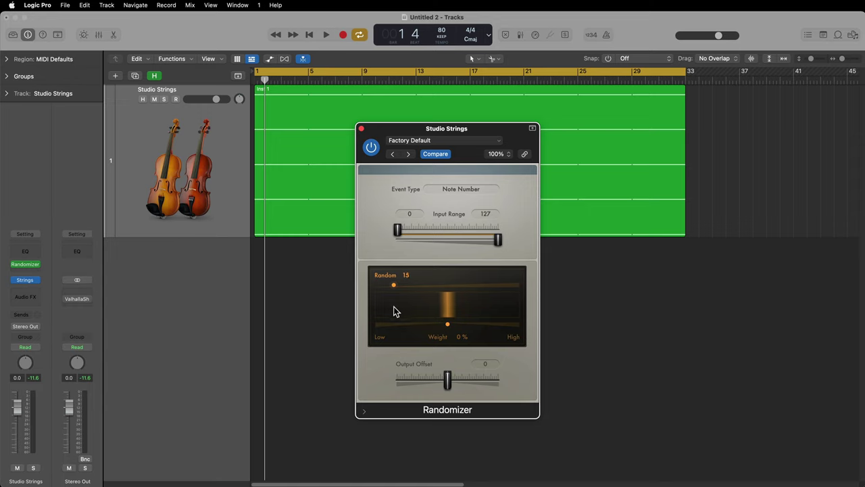
pyautogui.press('space')
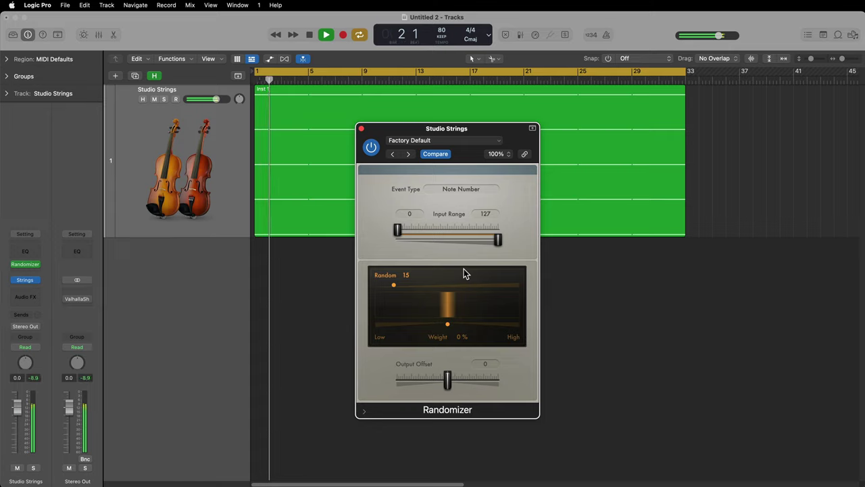
pyautogui.press('space')
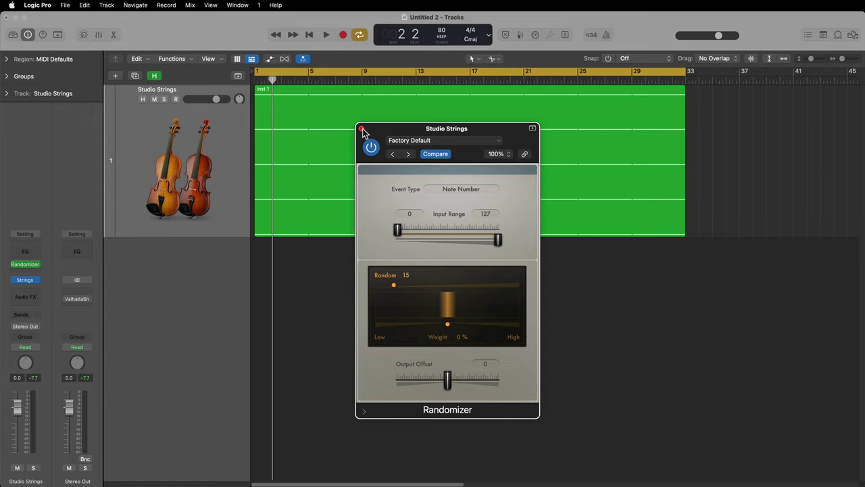
# - Close the Randomizer and shorten all 40 Inst 1 notes in the Piano Roll
pyautogui.click(362, 128)
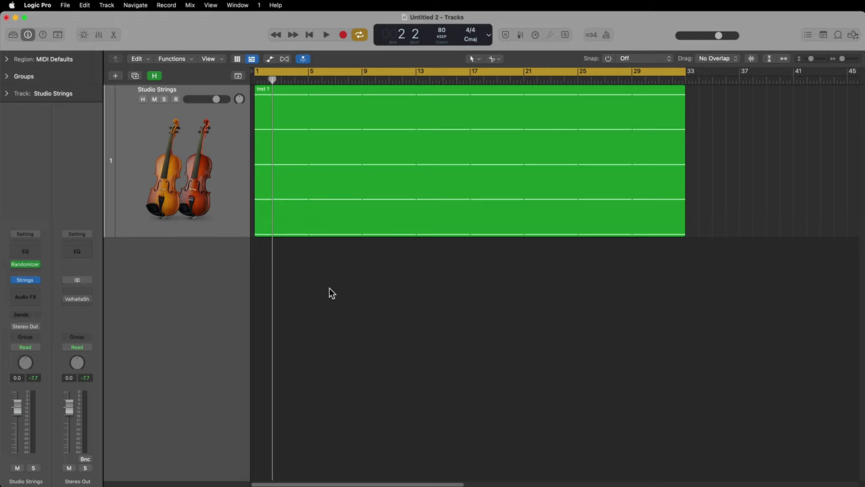
pyautogui.click(225, 202)
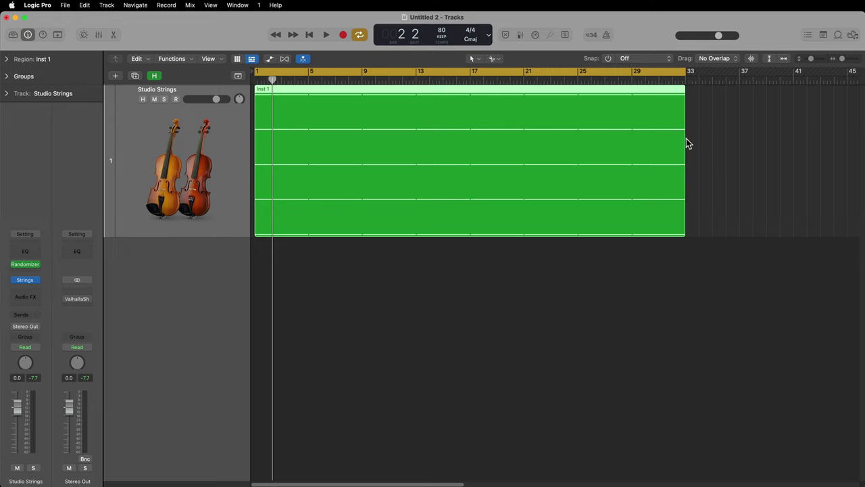
pyautogui.doubleClick(622, 144)
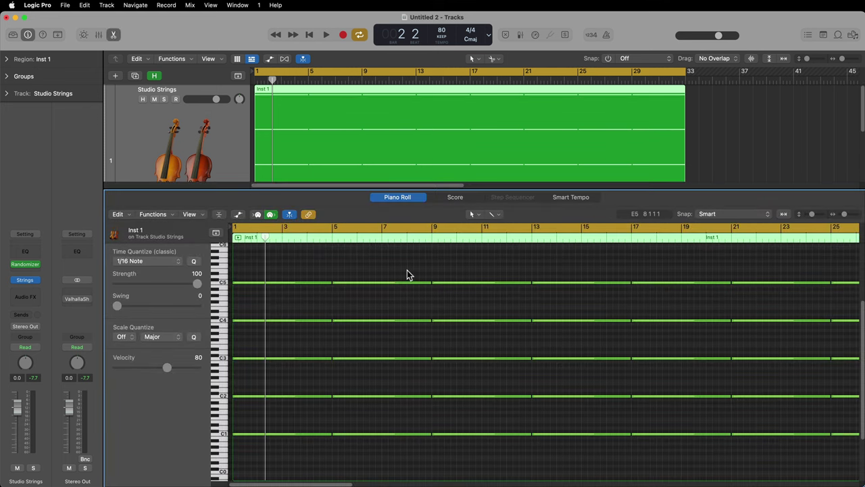
pyautogui.press('super+a')
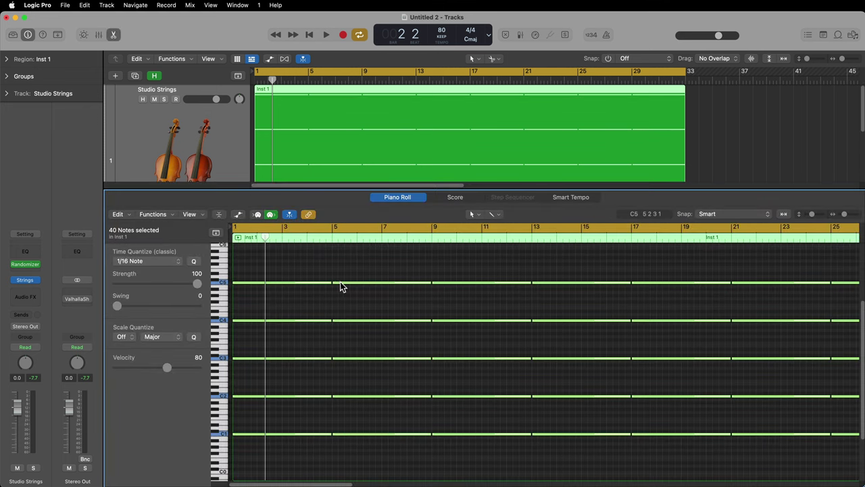
pyautogui.moveTo(331, 283); pyautogui.dragTo(316, 282)
pyautogui.click(324, 269)
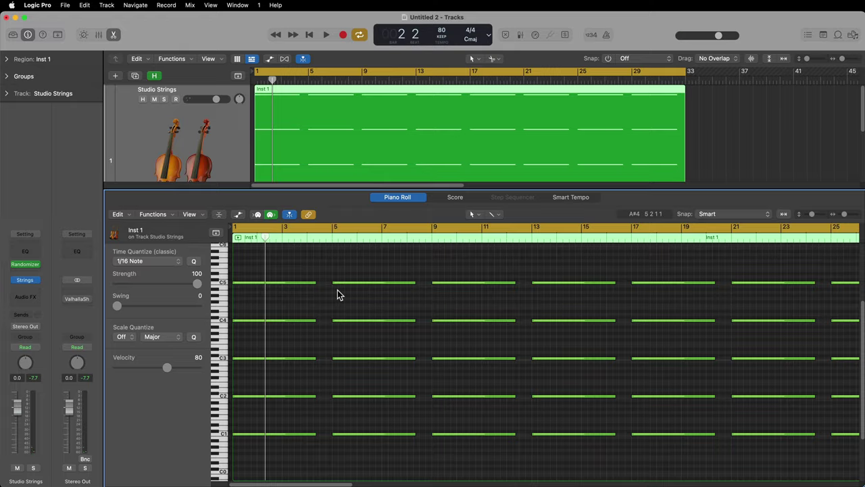
pyautogui.press('p')
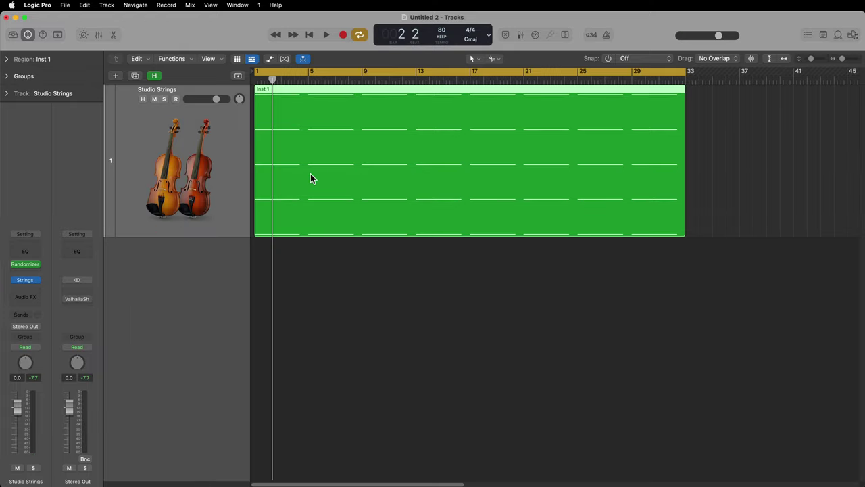
# - Bounce the string region in place to a new track named 'Tone Clusters'
pyautogui.hotkey('ctrl', 'b')
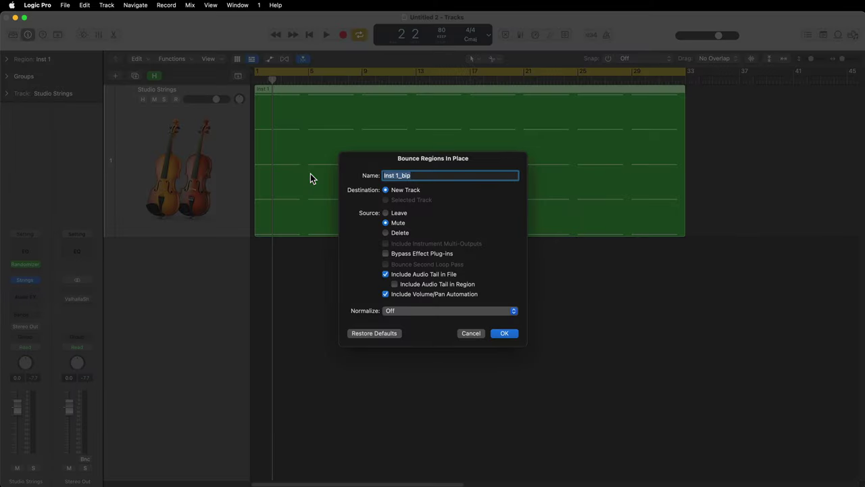
pyautogui.write('Tone Clusters')
pyautogui.press('Return')
# - Hide the original Studio Strings track and return the playhead to bar 1
pyautogui.click(162, 123)
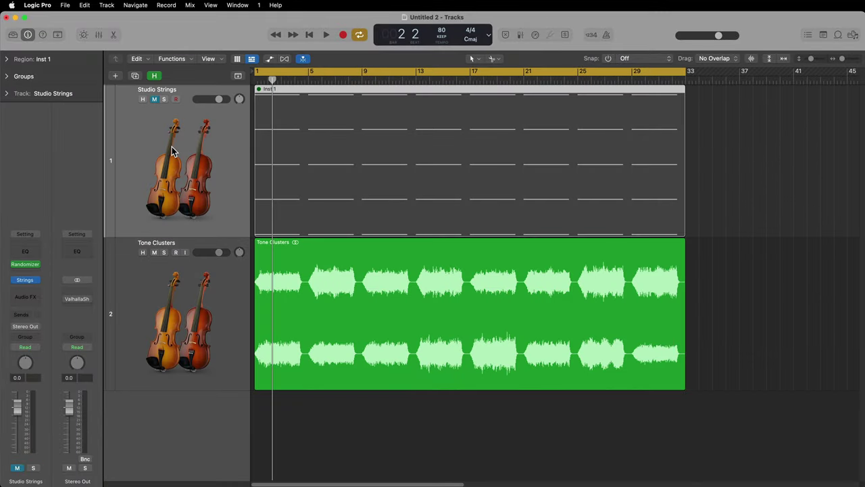
pyautogui.press('h')
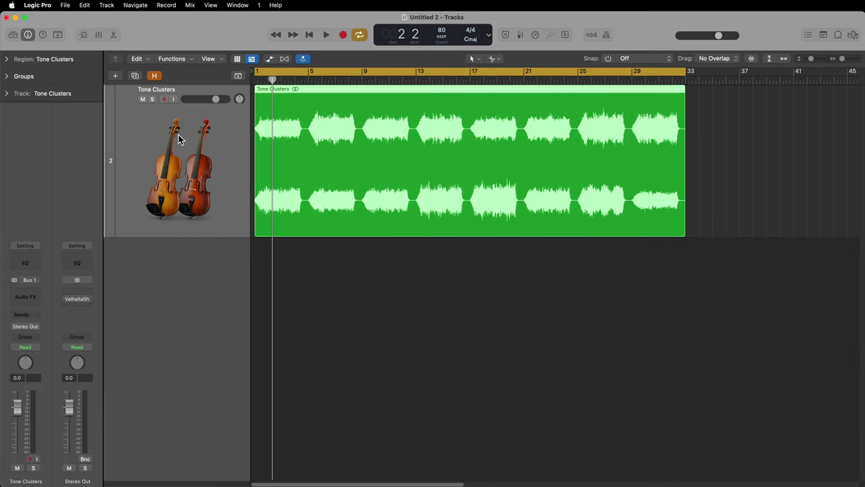
pyautogui.press('c')
pyautogui.press('Return')
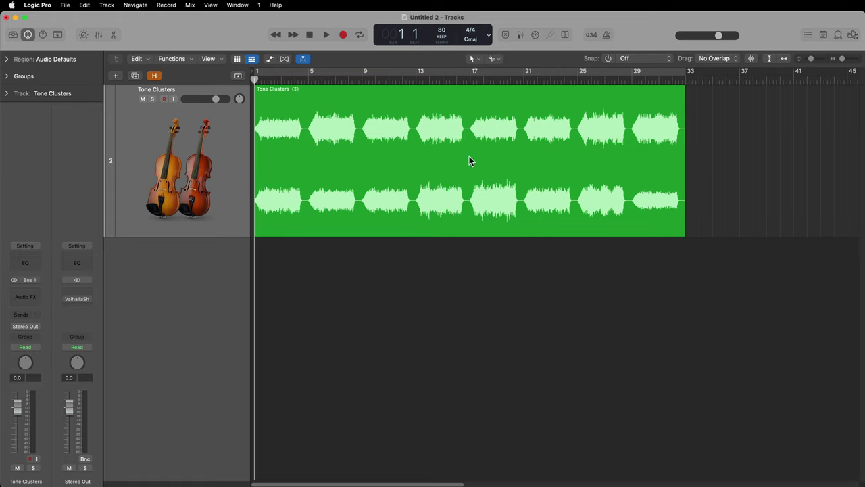
pyautogui.press('space')
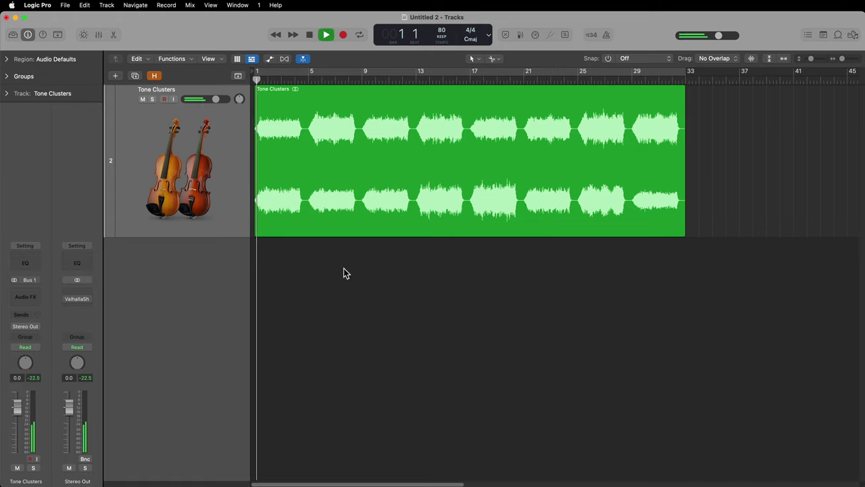
pyautogui.click(312, 80)
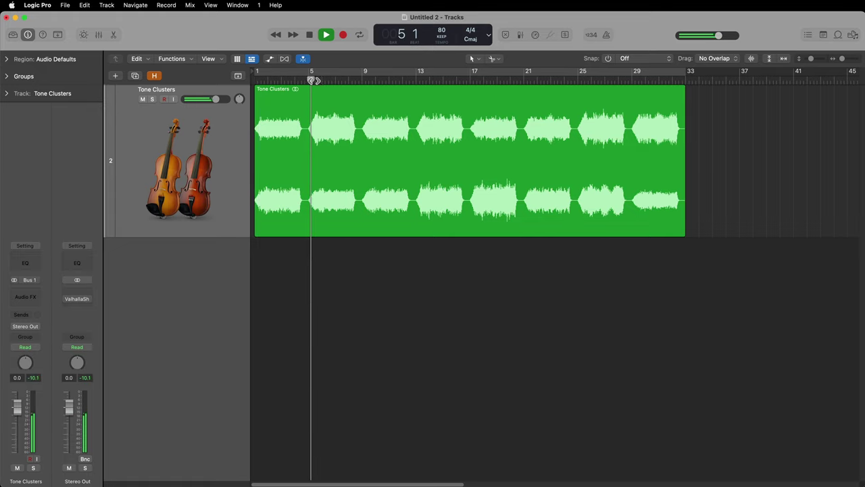
pyautogui.click(365, 80)
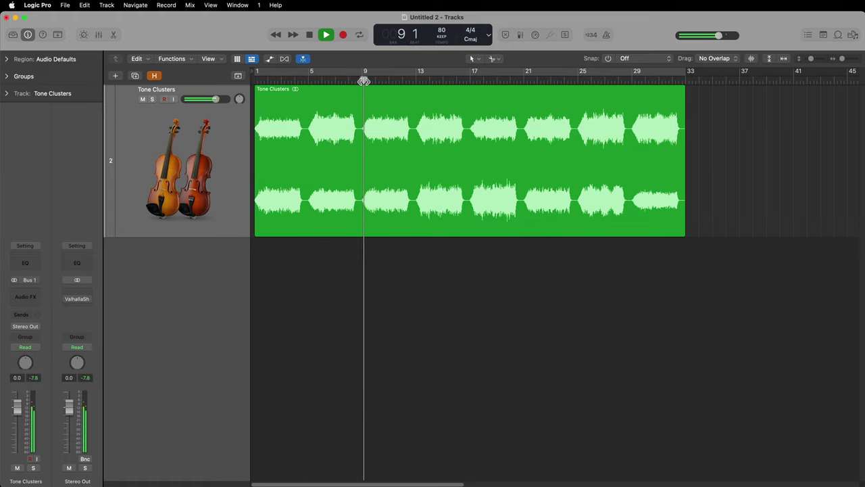
pyautogui.click(420, 80)
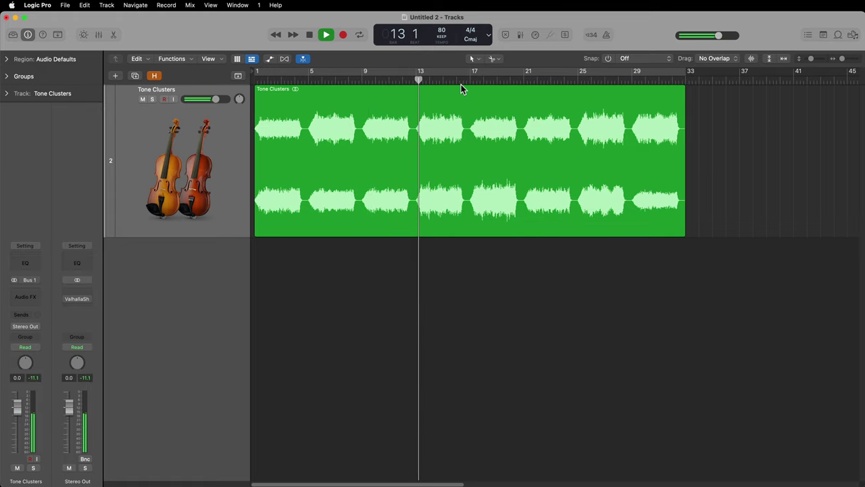
pyautogui.click(474, 80)
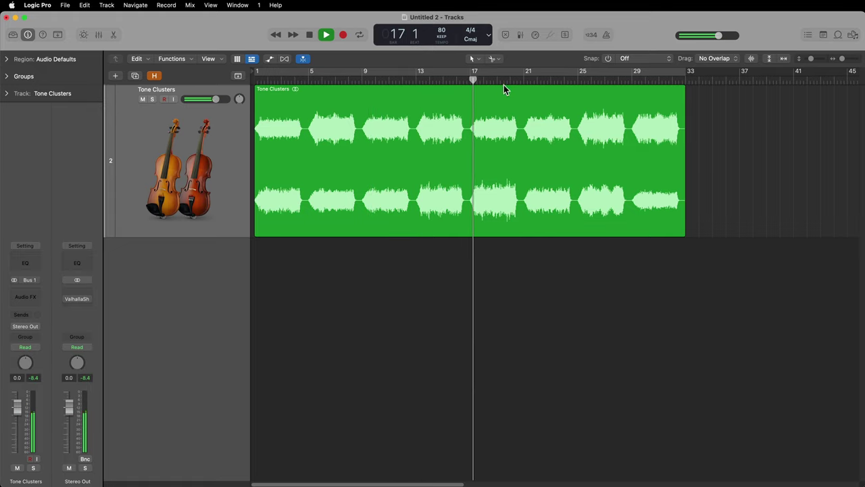
pyautogui.click(524, 80)
pyautogui.click(589, 80)
pyautogui.click(631, 79)
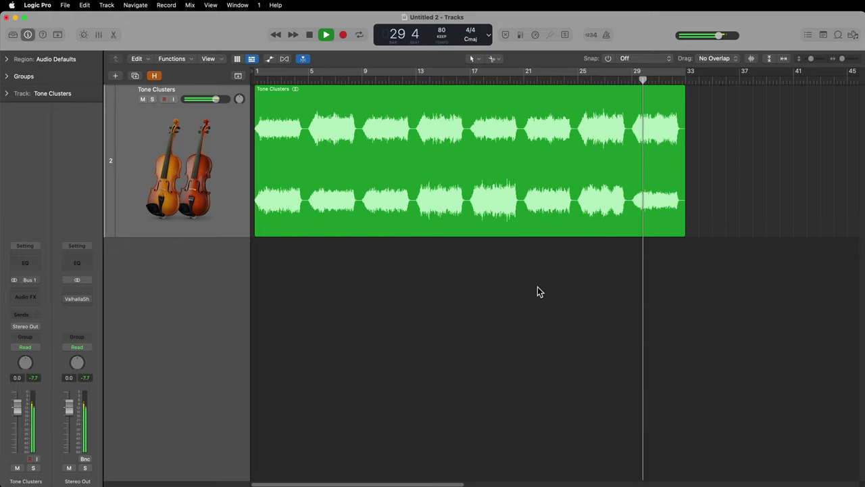
pyautogui.press('space')
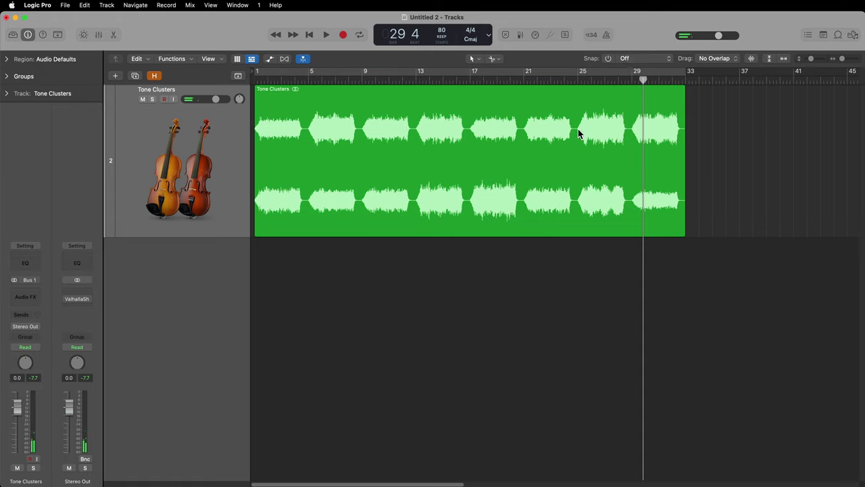
# - Turn on Snap to Bar and split the Tone Clusters region into 4-bar pieces
pyautogui.click(609, 58)
pyautogui.click(638, 59)
pyautogui.click(656, 60)
pyautogui.keyDown('alt'); pyautogui.click(312, 129); pyautogui.keyUp('alt')
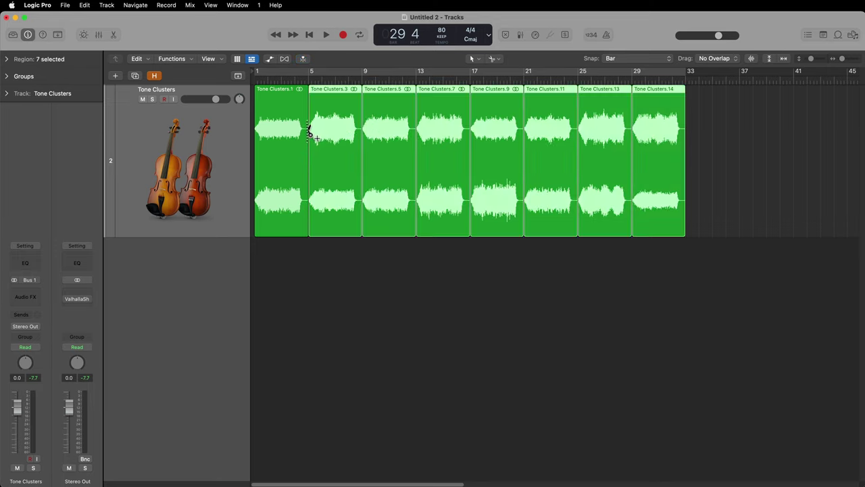
pyautogui.click(349, 327)
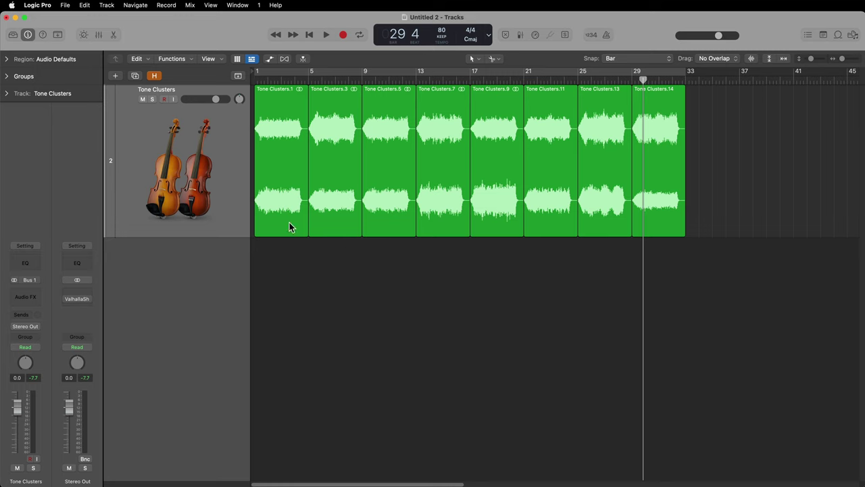
# - Move Tone Clusters.1 out to bar 41 and audition bars 21–29
pyautogui.moveTo(289, 222); pyautogui.dragTo(830, 239)
pyautogui.click(580, 80)
pyautogui.press('space')
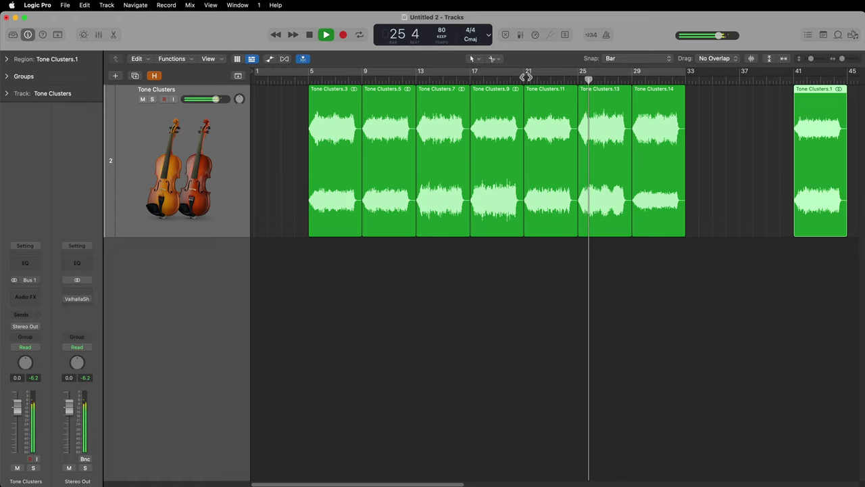
pyautogui.click(524, 80)
pyautogui.click(580, 79)
pyautogui.click(633, 80)
pyautogui.press('space')
# - Move Tone Clusters.13 to bar 1 and play the arrangement from the start
pyautogui.moveTo(606, 136); pyautogui.dragTo(275, 207)
pyautogui.click(299, 270)
pyautogui.click(268, 80)
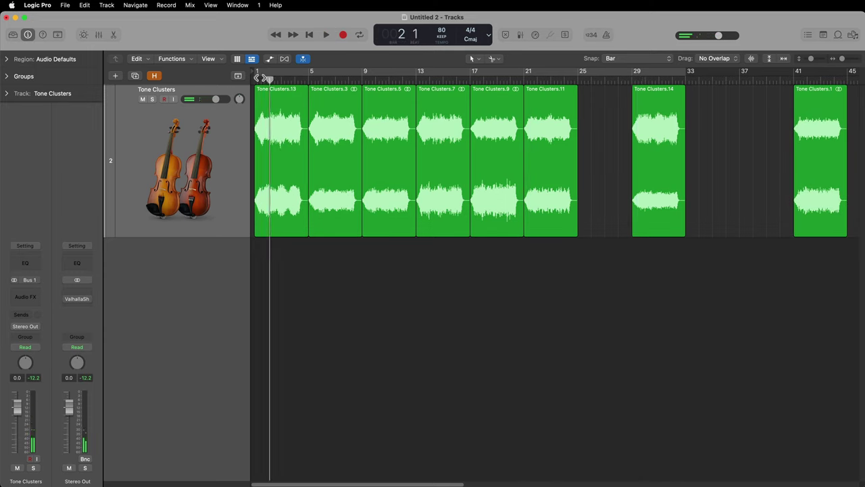
pyautogui.press('Return')
pyautogui.press('space')
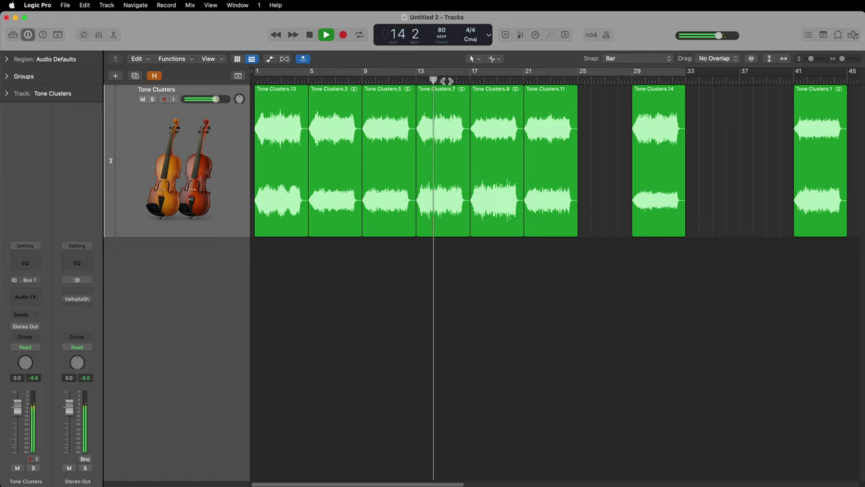
pyautogui.click(475, 81)
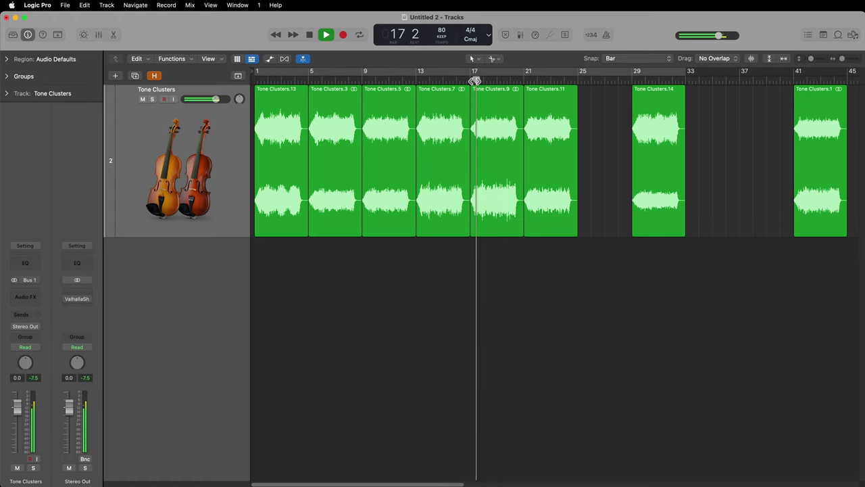
pyautogui.click(633, 81)
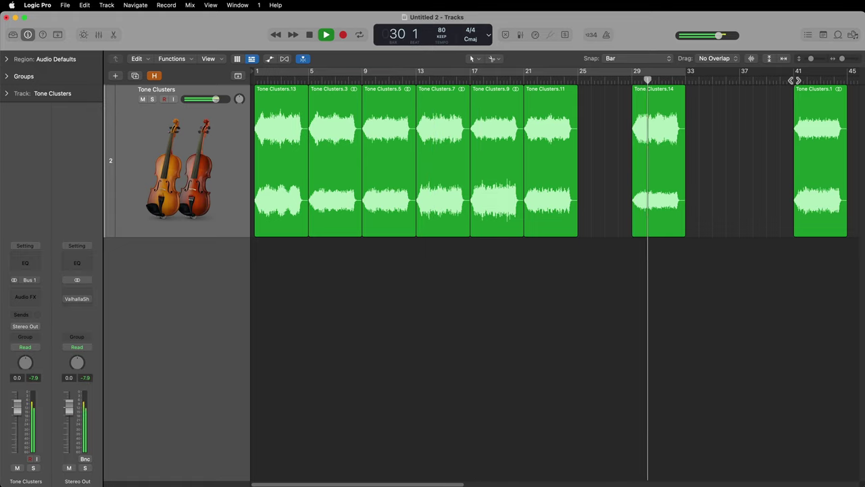
pyautogui.click(795, 81)
pyautogui.press('space')
# - Reshuffle regions: shift the later pieces right, Tone Clusters.1 to bar 9, .14 to bar 13
pyautogui.moveTo(400, 267); pyautogui.dragTo(690, 192)
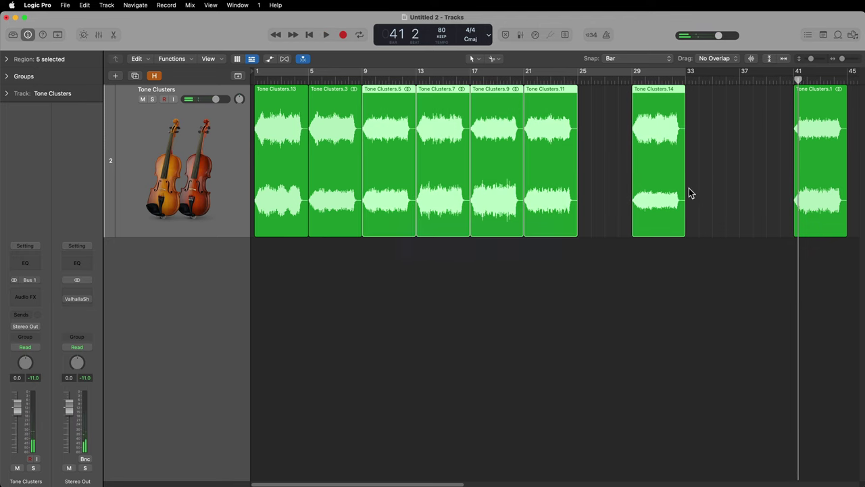
pyautogui.moveTo(394, 183); pyautogui.dragTo(480, 189)
pyautogui.click(573, 309)
pyautogui.moveTo(823, 178); pyautogui.dragTo(393, 156)
pyautogui.moveTo(680, 170); pyautogui.dragTo(509, 177)
pyautogui.moveTo(721, 159); pyautogui.dragTo(448, 153)
# - Play the new arrangement from bar 1, jumping through bars 5 to 25
pyautogui.press('Return')
pyautogui.press('space')
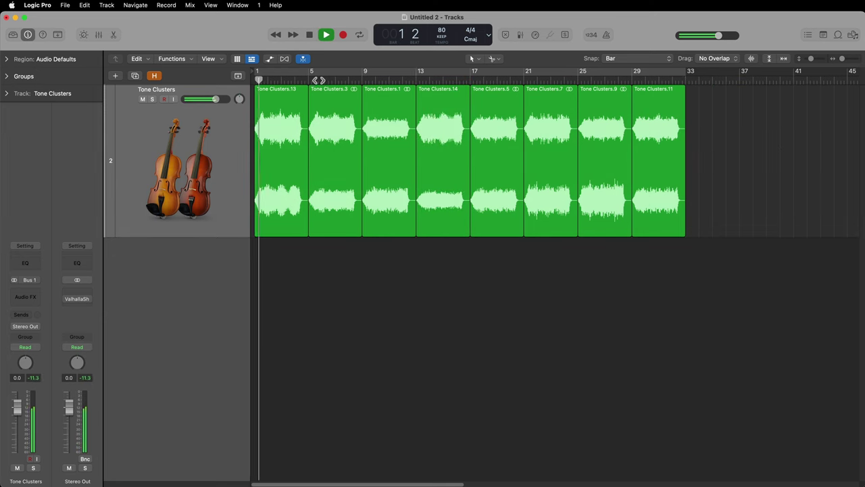
pyautogui.click(311, 78)
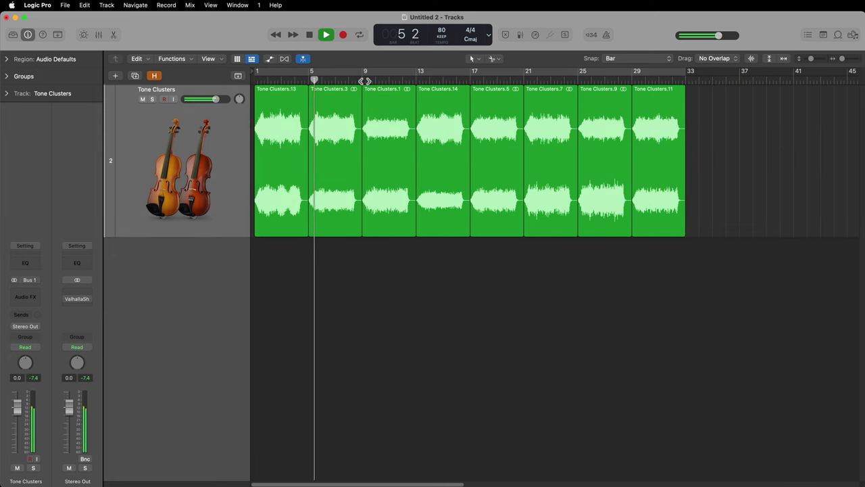
pyautogui.click(365, 80)
pyautogui.click(418, 80)
pyautogui.click(471, 80)
pyautogui.click(525, 81)
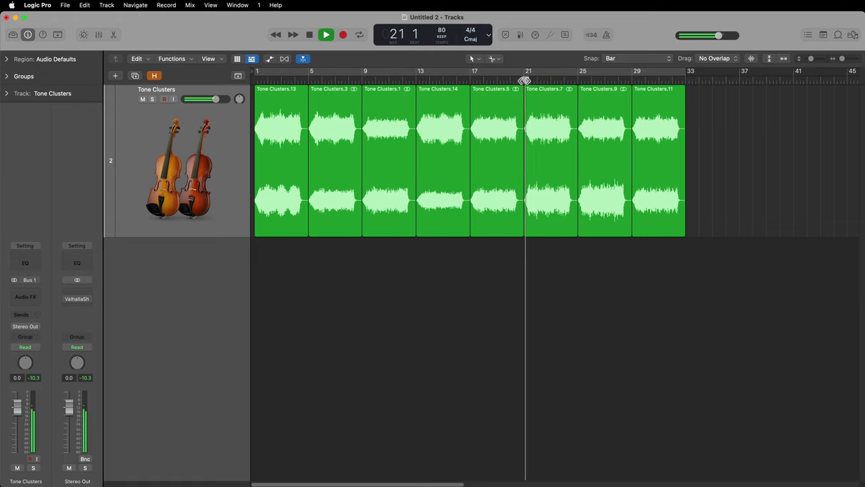
pyautogui.click(578, 80)
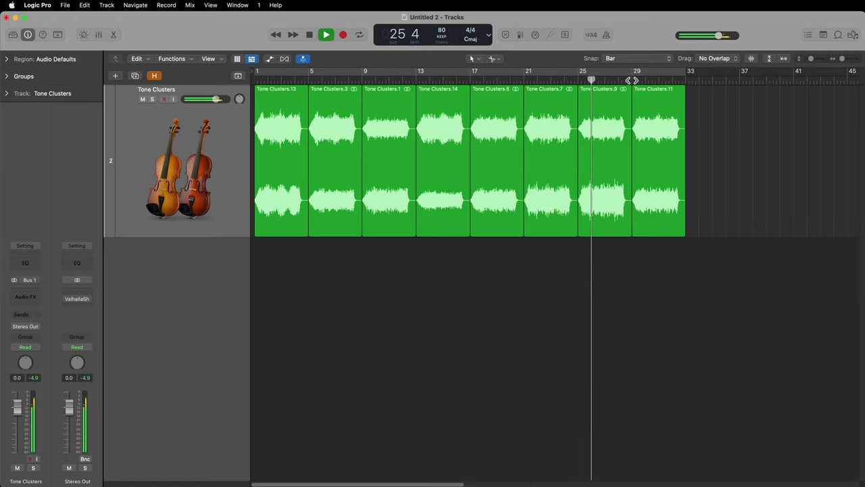
# - Delete the last region, Tone Clusters.11, and stop playback
pyautogui.click(648, 123)
pyautogui.press('Delete')
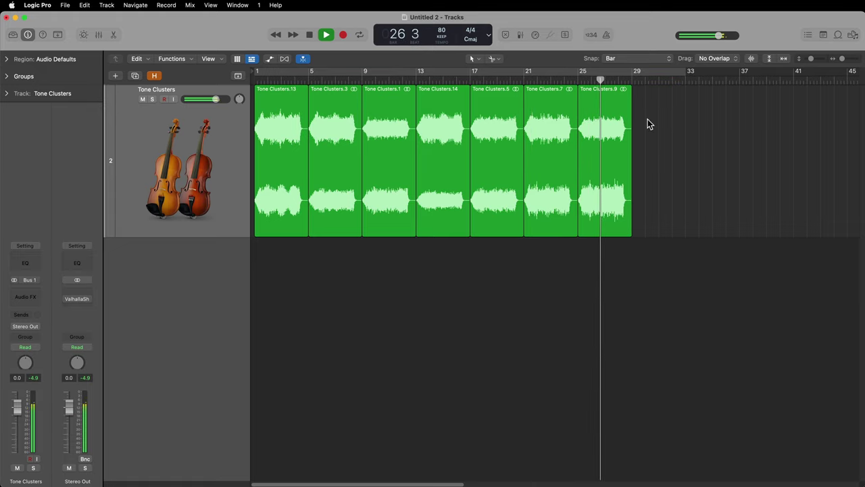
pyautogui.press('space')
# - Set Fade-In 29 and Fade-Out 24 on all seven regions, then shrink the track height
pyautogui.press('Return')
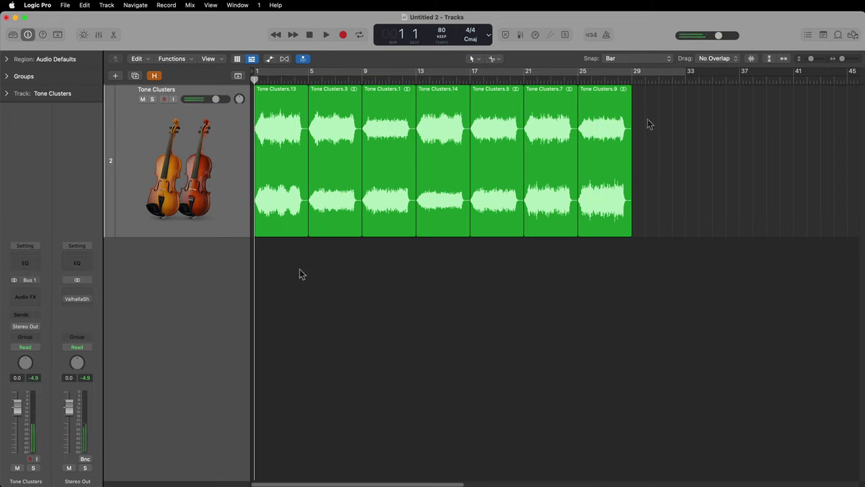
pyautogui.moveTo(297, 269); pyautogui.dragTo(588, 231)
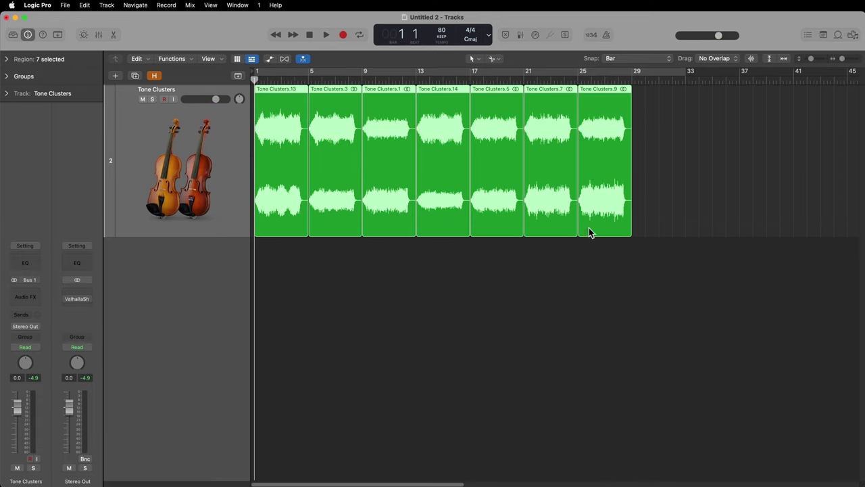
pyautogui.click(6, 59)
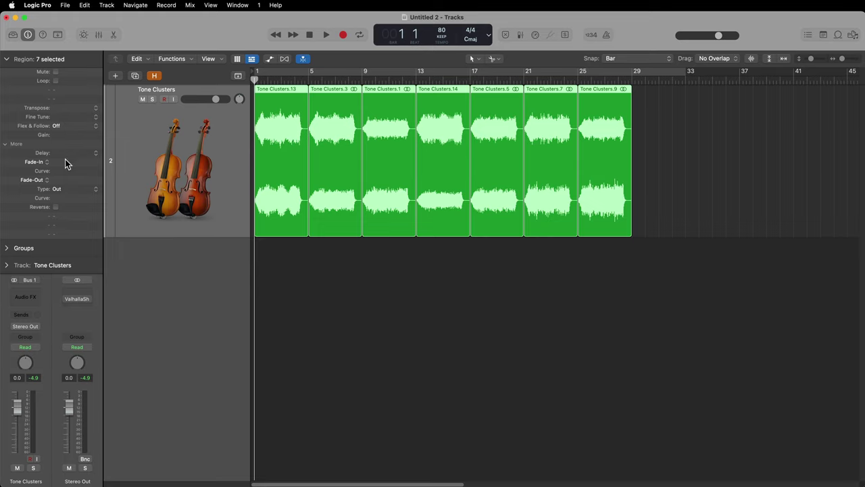
pyautogui.moveTo(65, 159); pyautogui.dragTo(76, 127)
pyautogui.moveTo(67, 181); pyautogui.dragTo(79, 150)
pyautogui.click(347, 276)
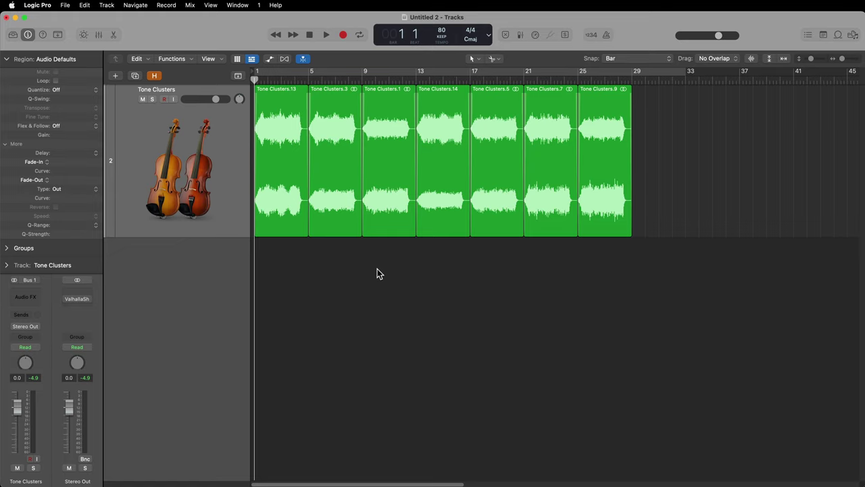
pyautogui.press('super+Up')
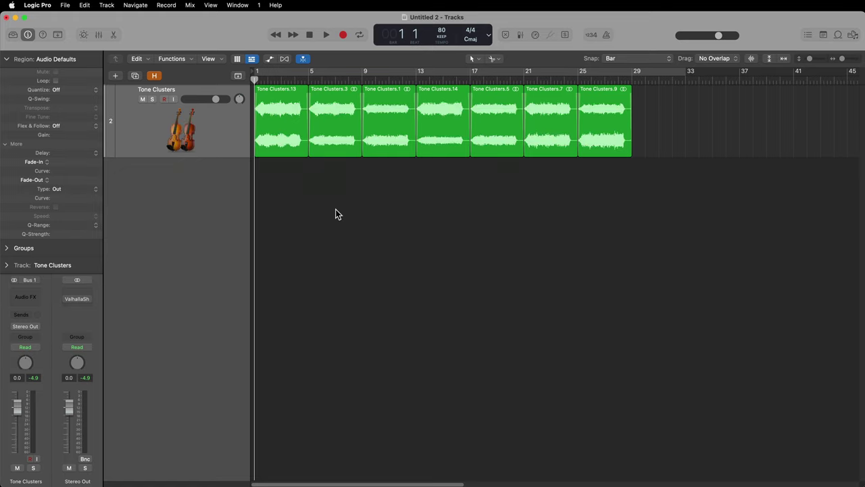
pyautogui.click(231, 141)
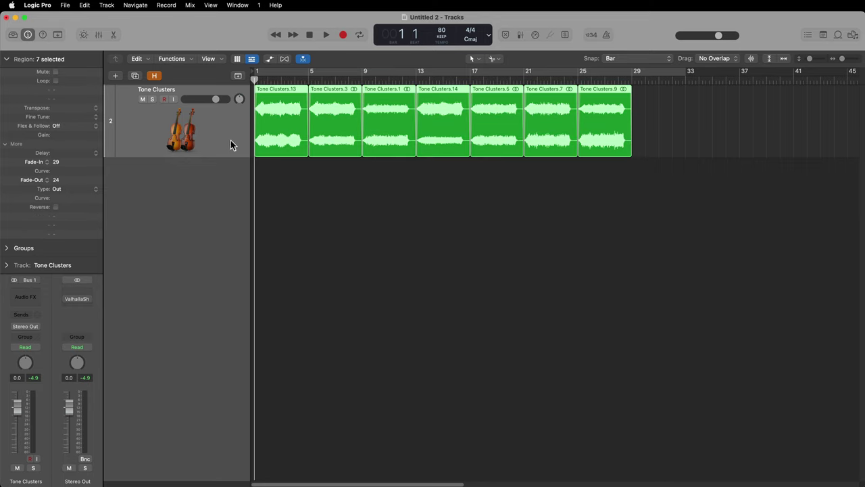
# - Duplicate the Tone Clusters track repeatedly to create the additional empty tracks
pyautogui.click(135, 75)
pyautogui.click(135, 76)
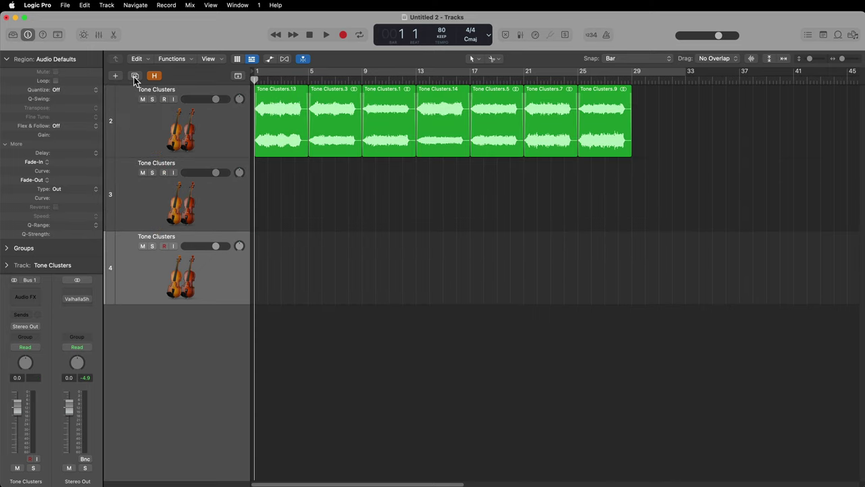
pyautogui.click(134, 77)
pyautogui.click(134, 76)
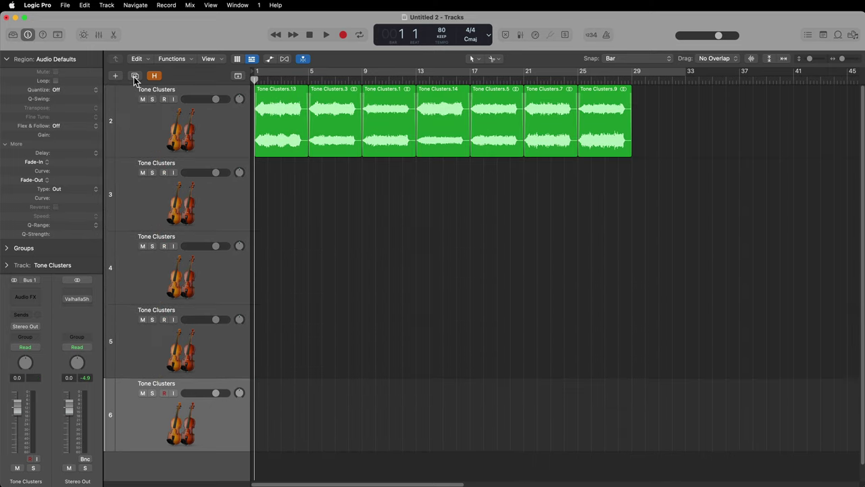
pyautogui.click(134, 75)
# - Copy the seven faded regions from the first track onto every new track
pyautogui.moveTo(298, 150); pyautogui.dragTo(610, 116)
pyautogui.moveTo(269, 122); pyautogui.dragTo(267, 349)
pyautogui.click(293, 415)
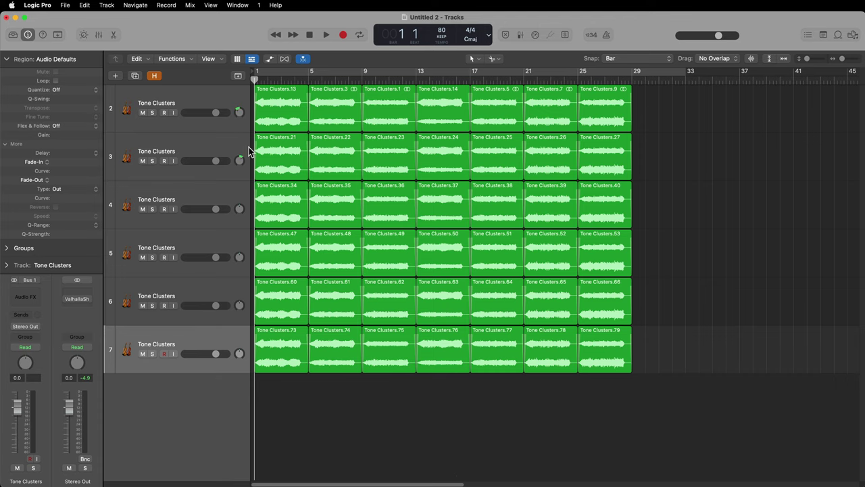
# - Select all six Tone Clusters channel strips in the Mixer and change their pan mode
pyautogui.press('x')
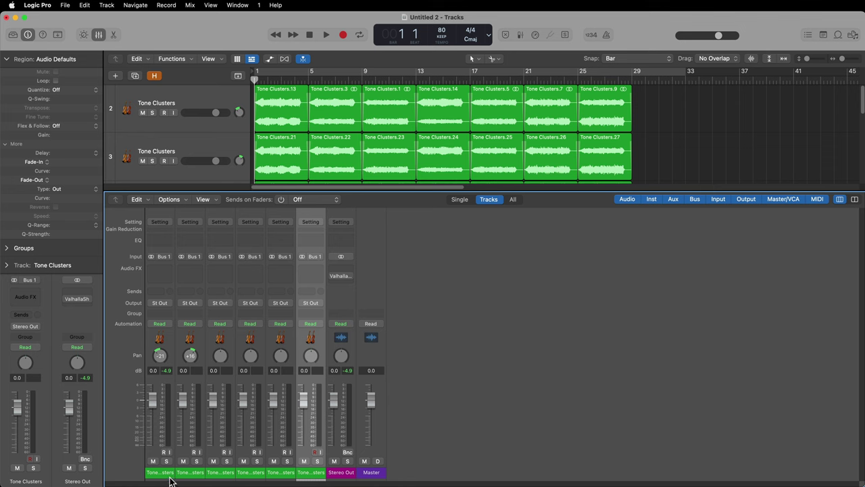
pyautogui.click(169, 478)
pyautogui.keyDown('shift'); pyautogui.click(320, 480); pyautogui.keyUp('shift')
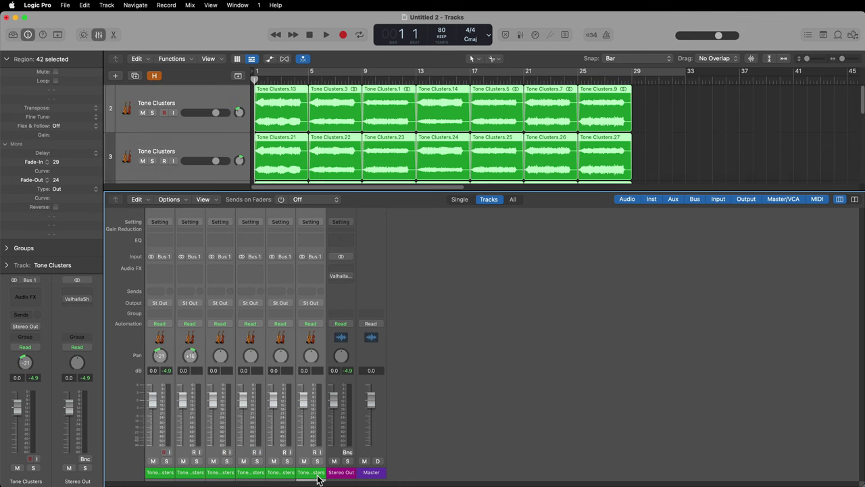
pyautogui.rightClick(251, 360)
pyautogui.click(286, 371)
pyautogui.press('x')
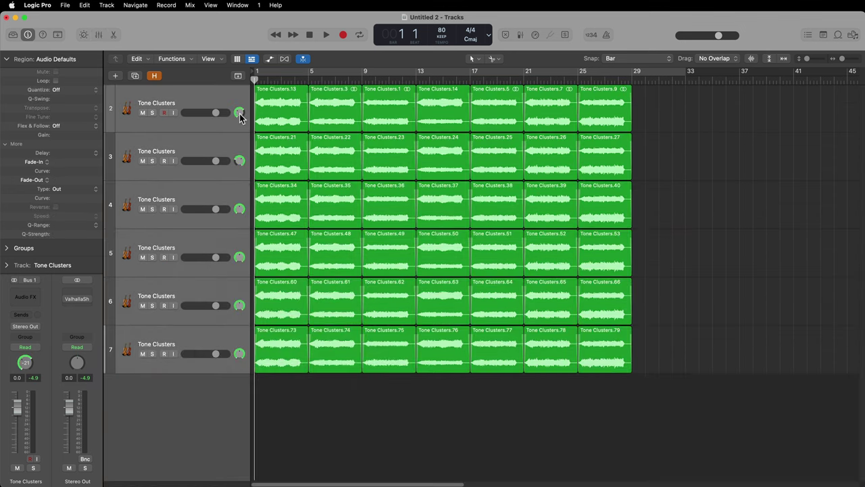
# - Check the pan setting of tracks 3 through 7 one by one
pyautogui.click(238, 138)
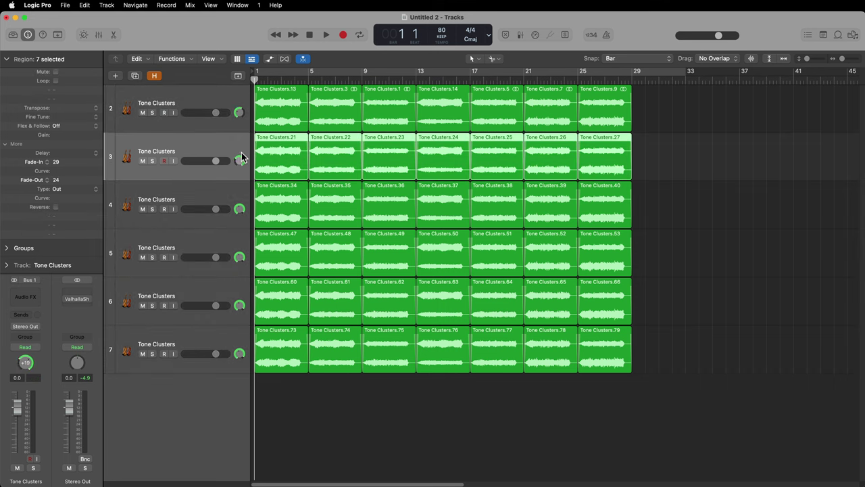
pyautogui.click(237, 205)
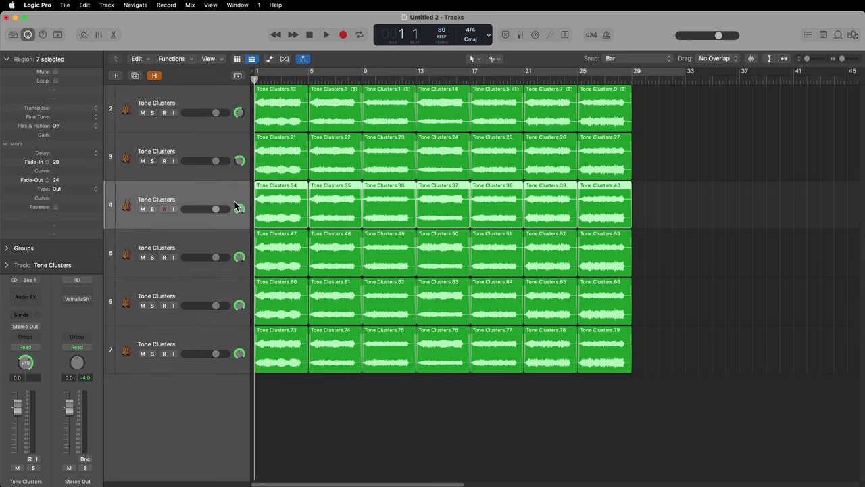
pyautogui.click(239, 250)
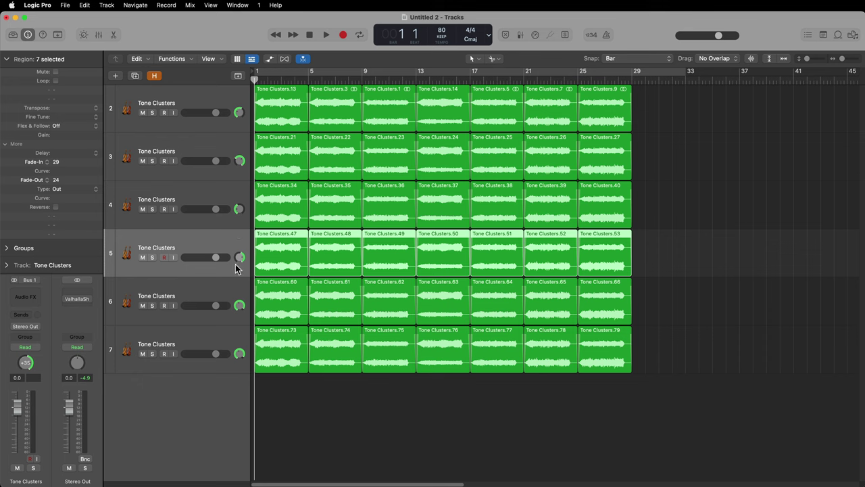
pyautogui.click(237, 289)
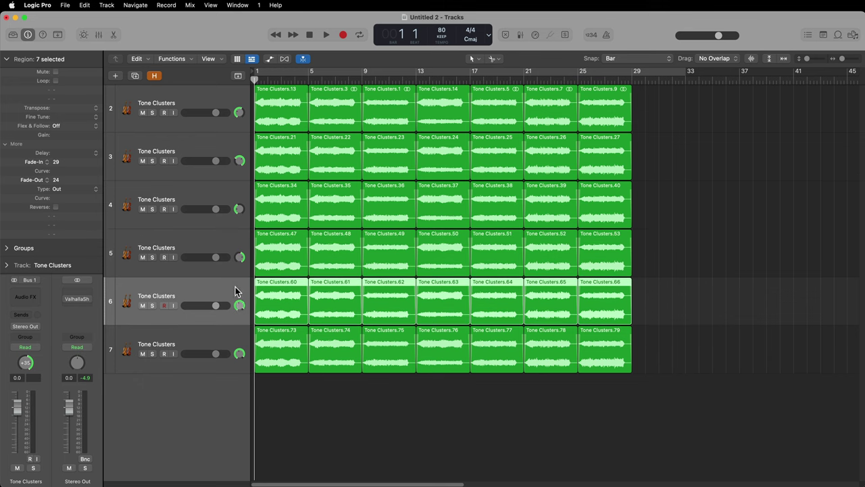
pyautogui.click(236, 334)
# - Set Fine Tune to +6 on track 2's regions and -6 on track 3's, then check both
pyautogui.click(224, 98)
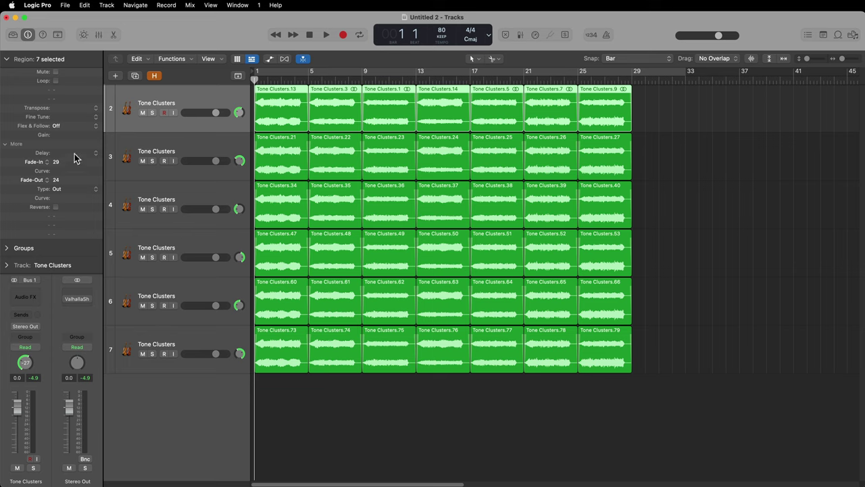
pyautogui.doubleClick(61, 118)
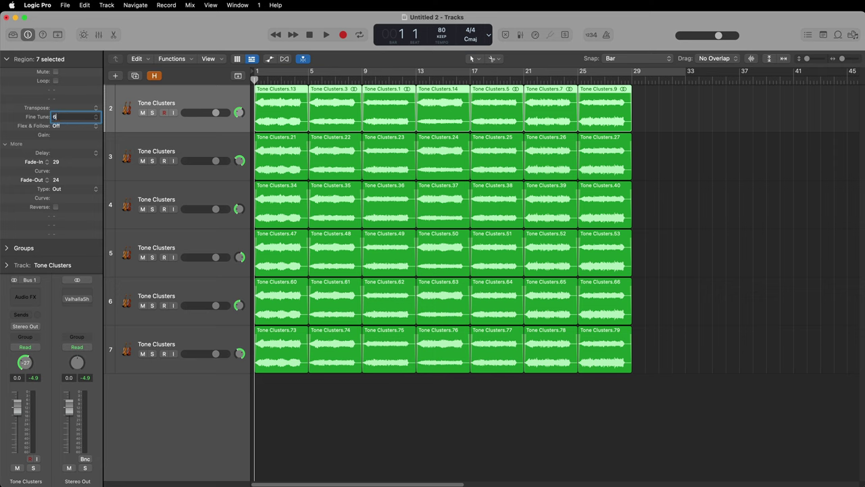
pyautogui.press('Return')
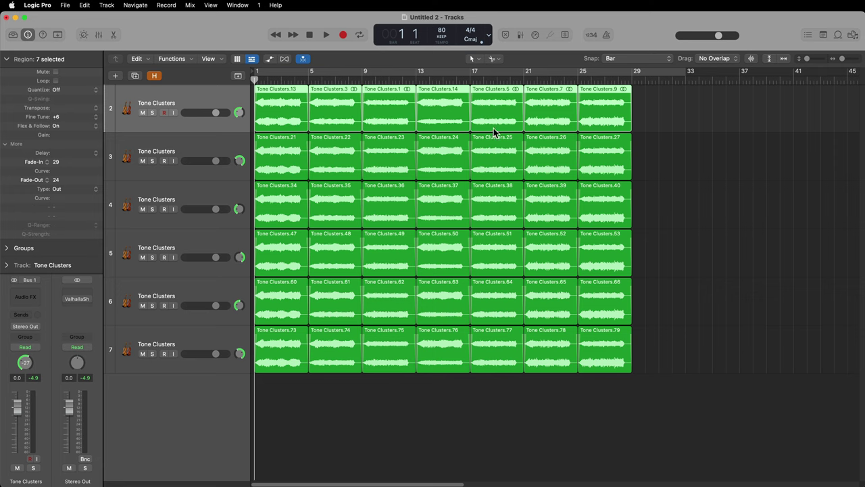
pyautogui.moveTo(687, 155); pyautogui.dragTo(250, 164)
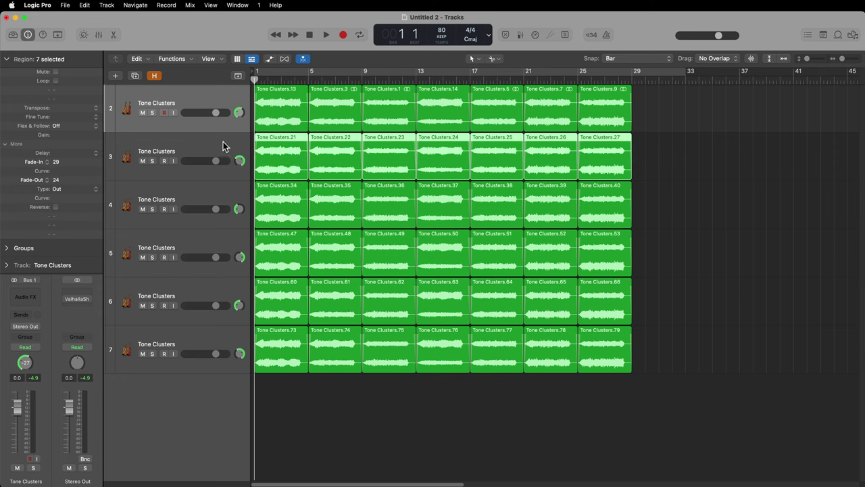
pyautogui.click(224, 146)
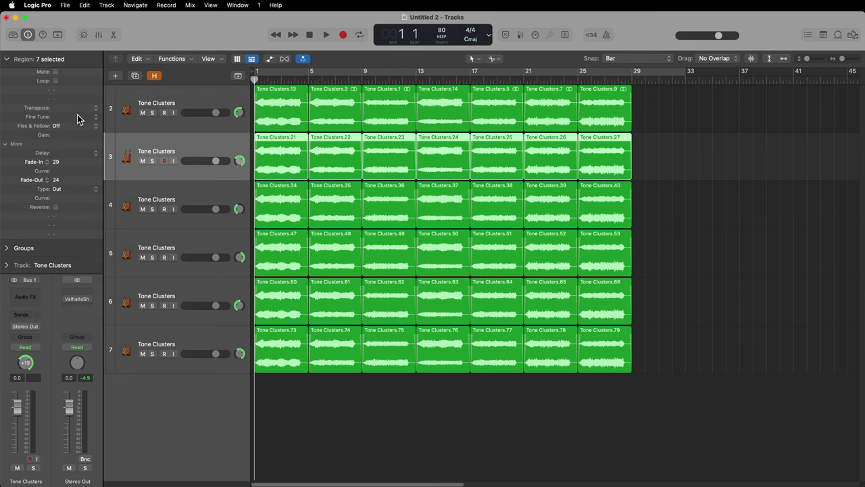
pyautogui.doubleClick(77, 116)
pyautogui.write('+6')
pyautogui.press('Return')
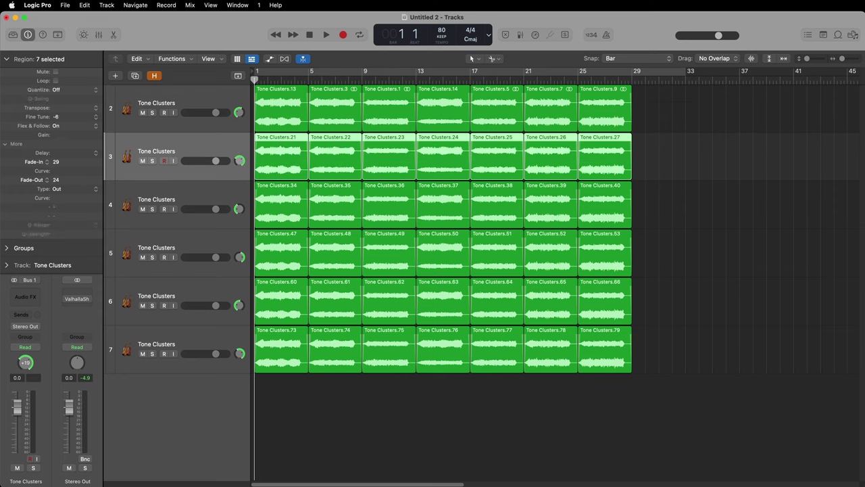
pyautogui.click(277, 105)
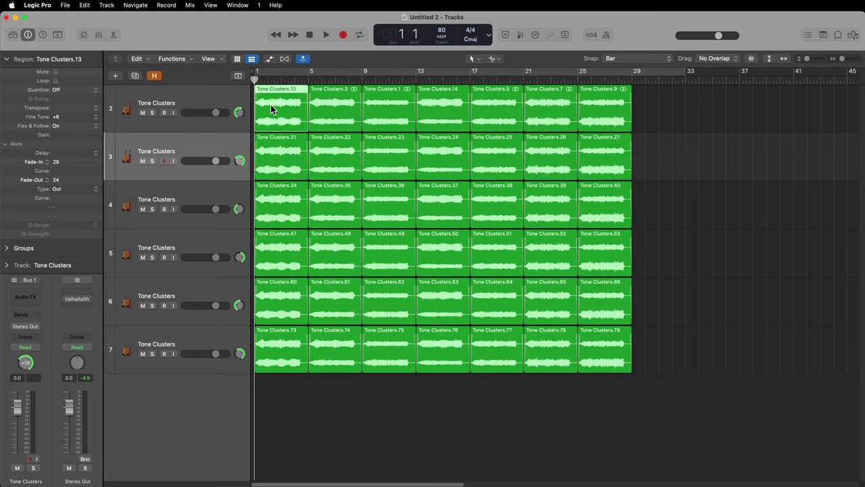
pyautogui.click(277, 152)
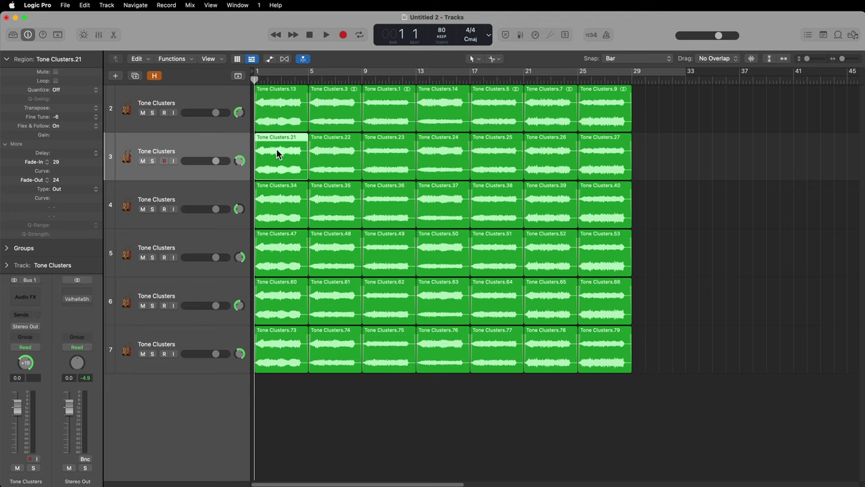
# - Set Fine Tune to +15 on track 4's seven regions and -15 on track 5's regions
pyautogui.moveTo(648, 206); pyautogui.dragTo(284, 251)
pyautogui.moveTo(682, 206); pyautogui.dragTo(291, 207)
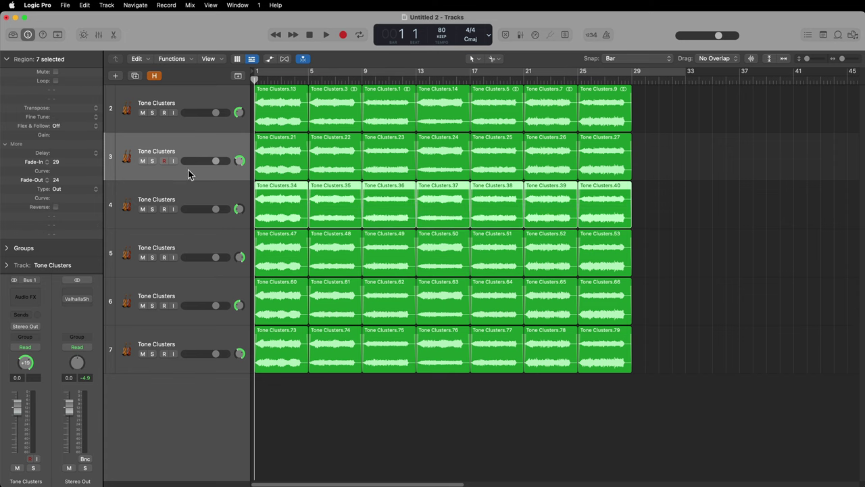
pyautogui.doubleClick(66, 117)
pyautogui.press('Return')
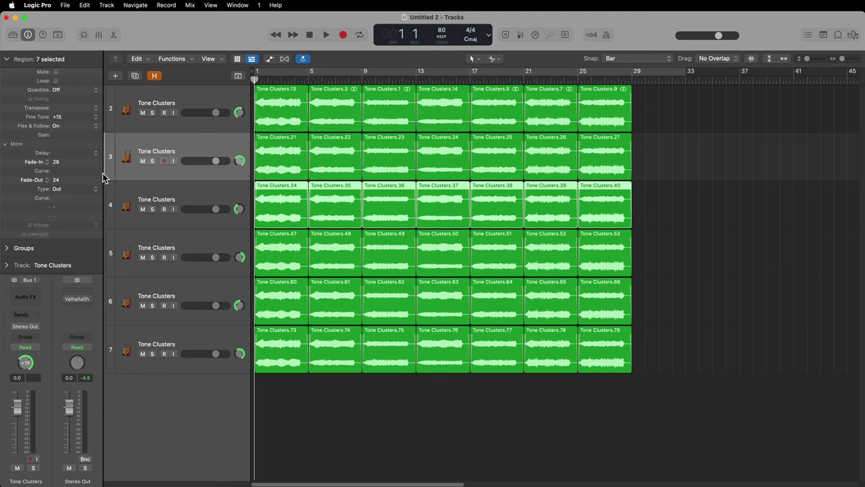
pyautogui.click(212, 248)
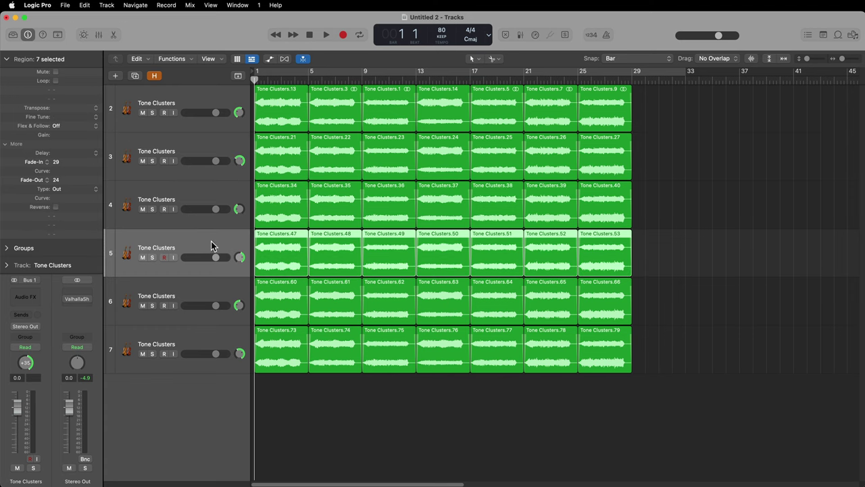
pyautogui.doubleClick(65, 117)
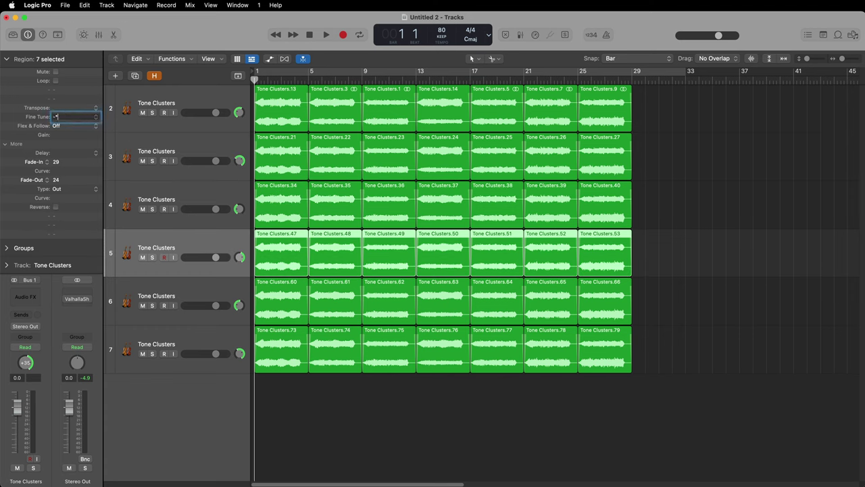
pyautogui.write('-15')
pyautogui.press('Return')
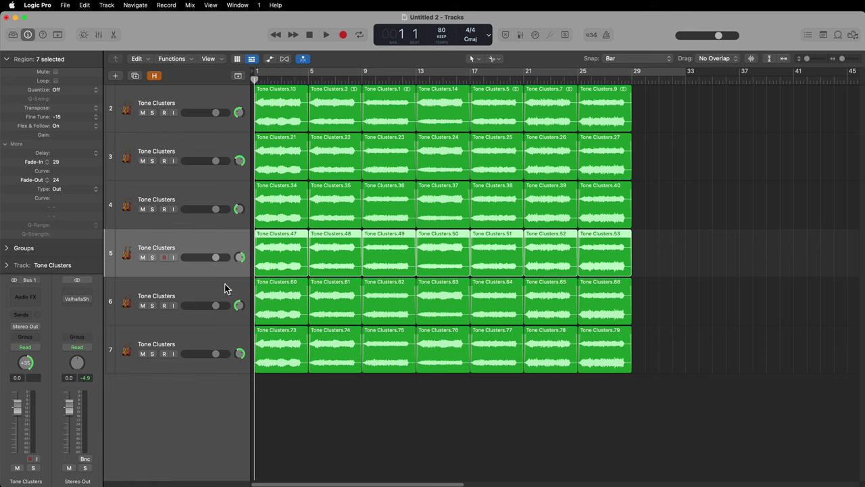
# - Select track 6's seven regions and set their Fine Tune to +50
pyautogui.click(225, 289)
pyautogui.moveTo(698, 299); pyautogui.dragTo(299, 351)
pyautogui.click(306, 408)
pyautogui.moveTo(646, 296); pyautogui.dragTo(290, 299)
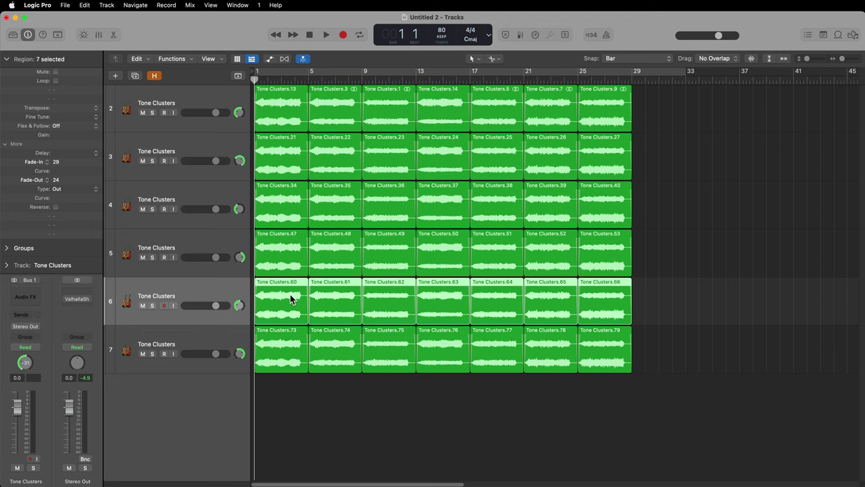
pyautogui.doubleClick(61, 116)
pyautogui.write('50')
pyautogui.press('Return')
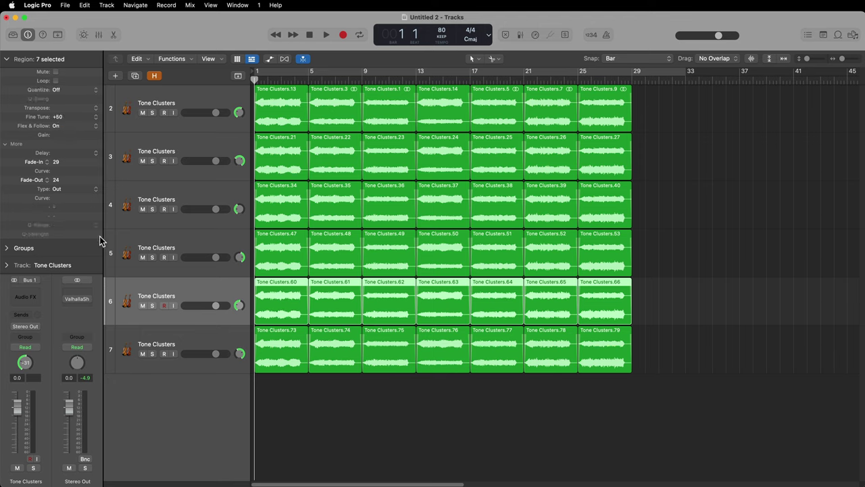
# - Select track 7's seven regions, set their Fine Tune to -50, then deselect them
pyautogui.moveTo(285, 396); pyautogui.dragTo(608, 365)
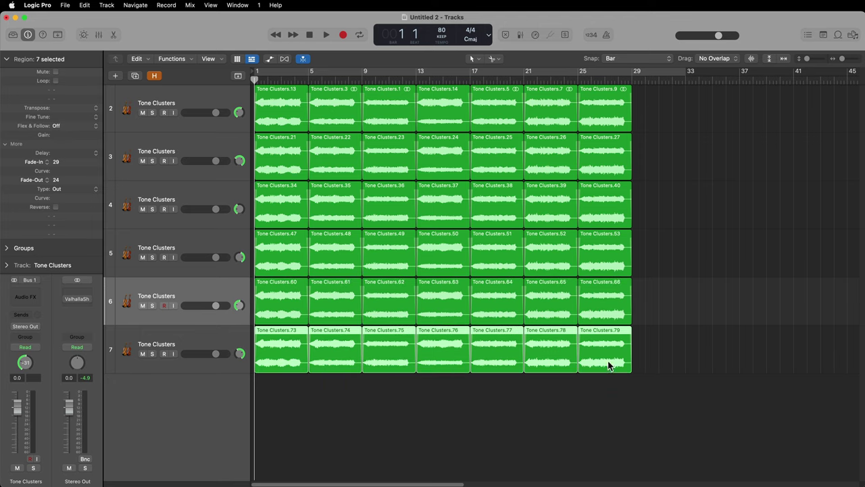
pyautogui.click(201, 342)
pyautogui.doubleClick(59, 117)
pyautogui.write('-50')
pyautogui.press('Return')
pyautogui.click(410, 442)
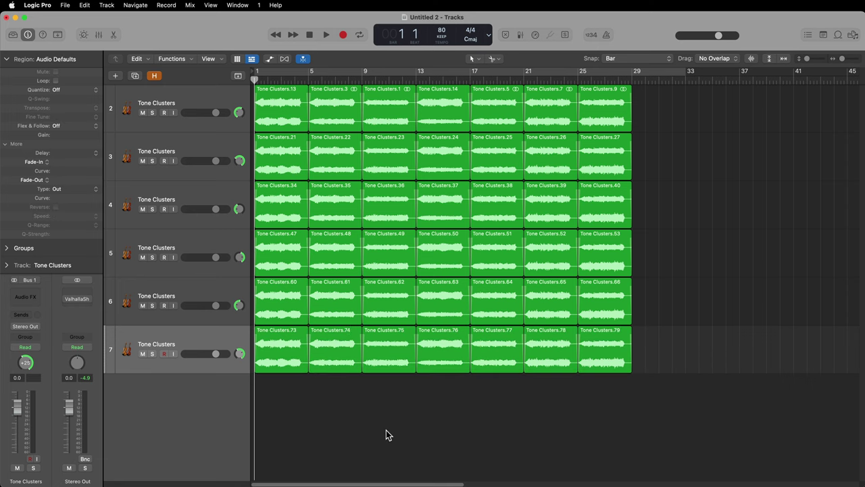
# - With playback running, open the mixer and lower all six Tone Clusters faders together to -3.7 dB
pyautogui.press('space')
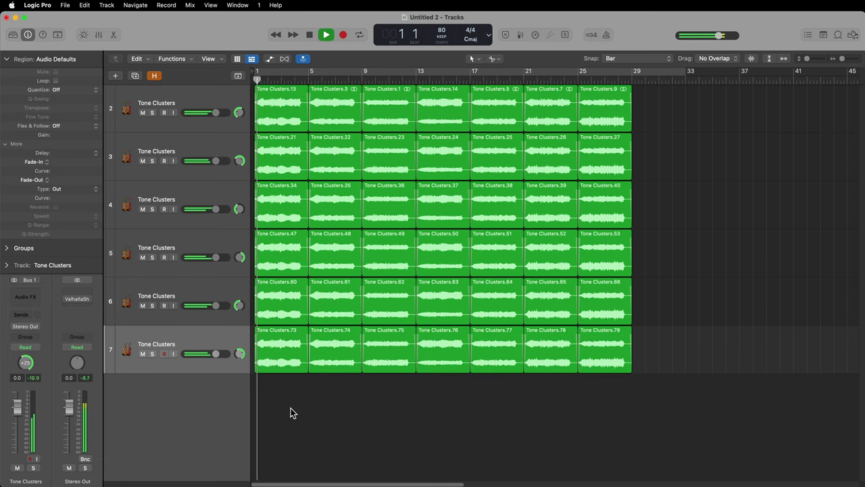
pyautogui.press('x')
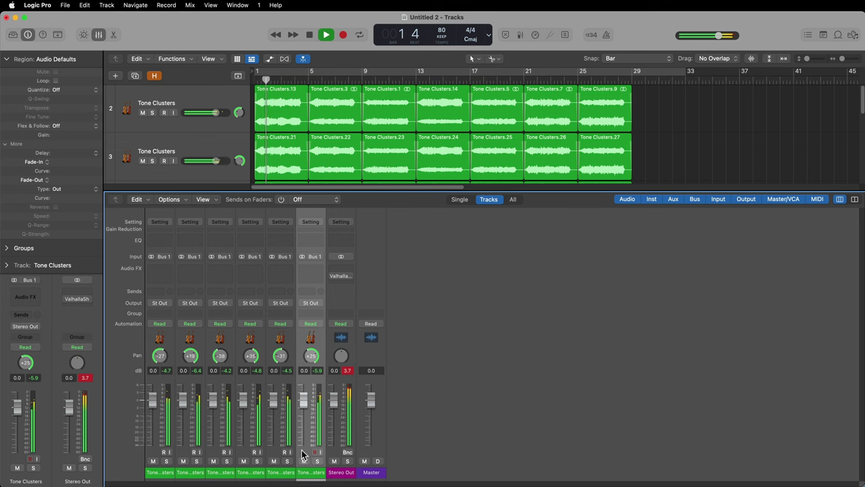
pyautogui.keyDown('shift'); pyautogui.click(164, 474); pyautogui.keyUp('shift')
pyautogui.press('space')
pyautogui.moveTo(182, 400); pyautogui.dragTo(182, 409)
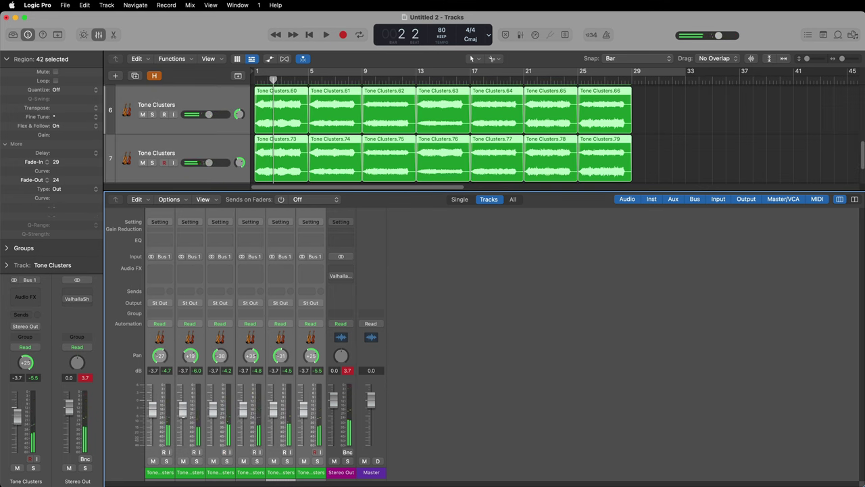
pyautogui.click(433, 292)
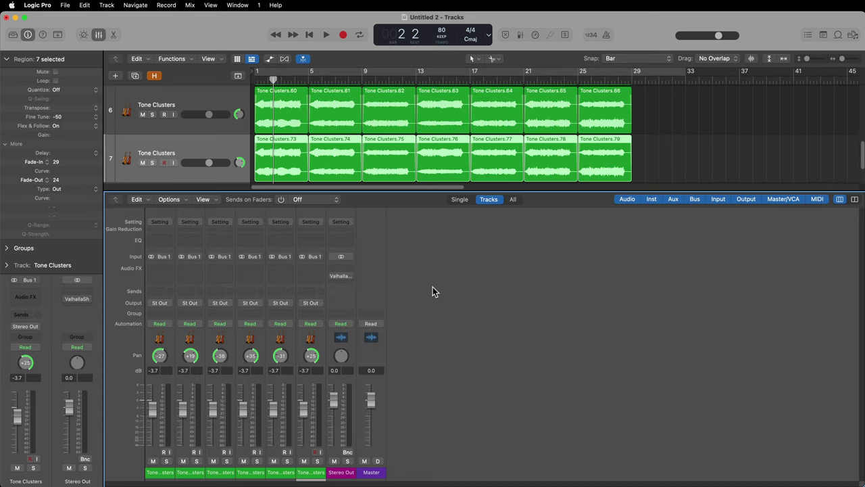
# - Insert Scanner Vibrato on the first Tone Clusters channel, solo it and slow its left rate
pyautogui.click(160, 267)
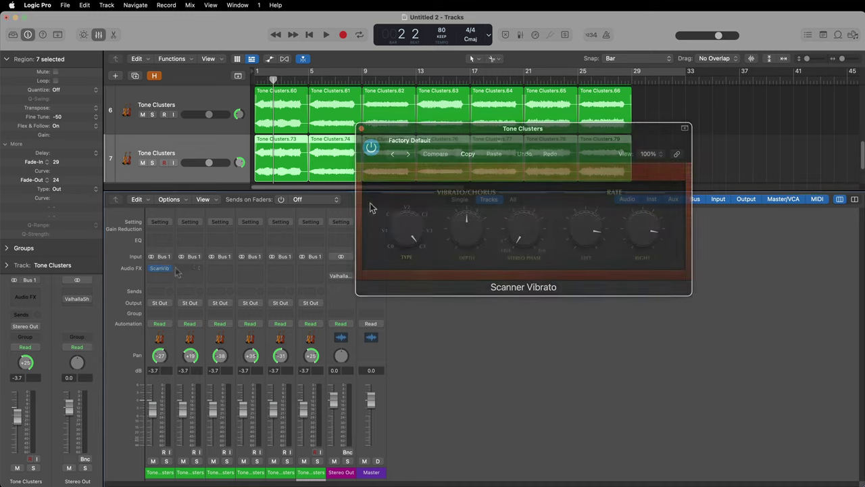
pyautogui.moveTo(532, 138); pyautogui.dragTo(578, 227)
pyautogui.press('space')
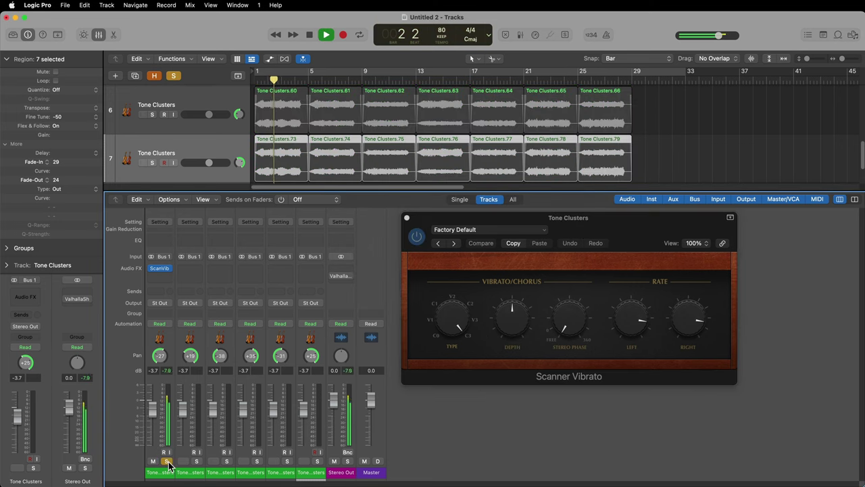
pyautogui.click(167, 460)
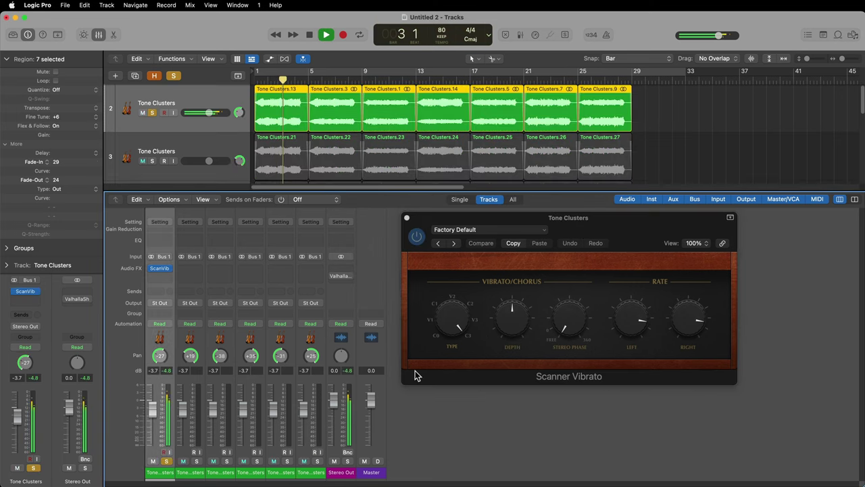
pyautogui.moveTo(629, 326); pyautogui.dragTo(627, 336)
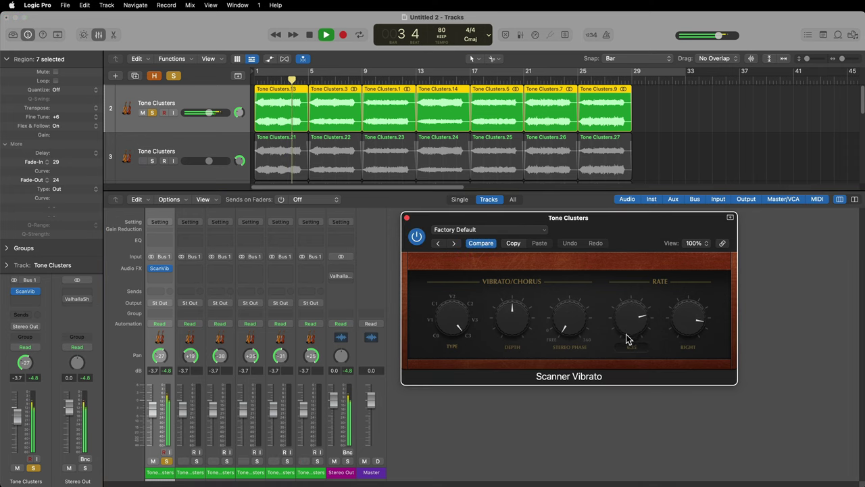
pyautogui.press('space')
# - Copy Scanner Vibrato to channels 2 and 3, setting channel 2's left rate to 5.15 and lowering channel 3's right rate
pyautogui.moveTo(160, 269); pyautogui.dragTo(191, 271)
pyautogui.click(190, 268)
pyautogui.moveTo(588, 235); pyautogui.dragTo(629, 259)
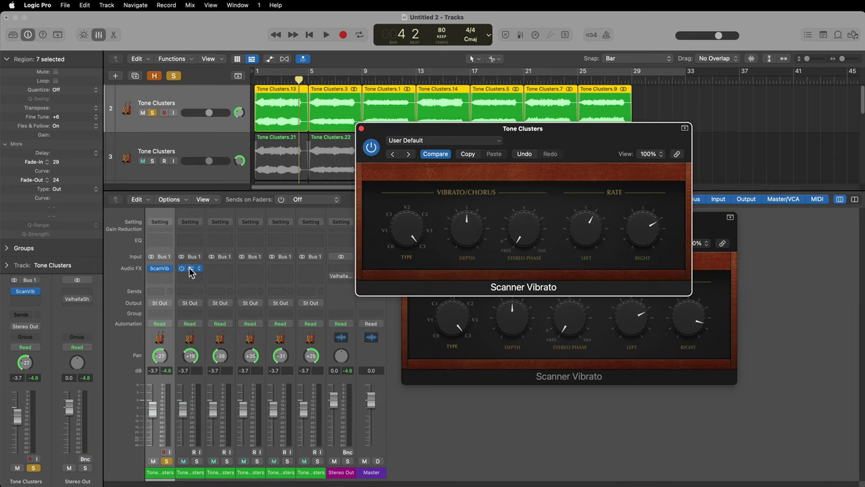
pyautogui.moveTo(189, 269); pyautogui.dragTo(221, 273)
pyautogui.click(221, 269)
pyautogui.moveTo(653, 237); pyautogui.dragTo(649, 259)
pyautogui.click(370, 137)
pyautogui.click(360, 128)
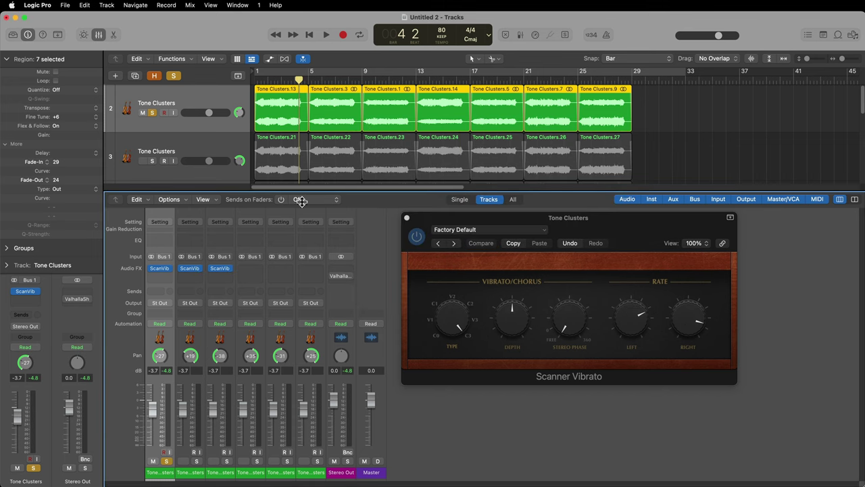
# - Copy Scanner Vibrato to channel 4, speeding up its right rate and setting the left rate to 4.95
pyautogui.moveTo(221, 273); pyautogui.dragTo(250, 271)
pyautogui.click(251, 269)
pyautogui.moveTo(656, 238); pyautogui.dragTo(657, 223)
pyautogui.moveTo(601, 237); pyautogui.dragTo(601, 232)
pyautogui.click(371, 137)
pyautogui.click(406, 216)
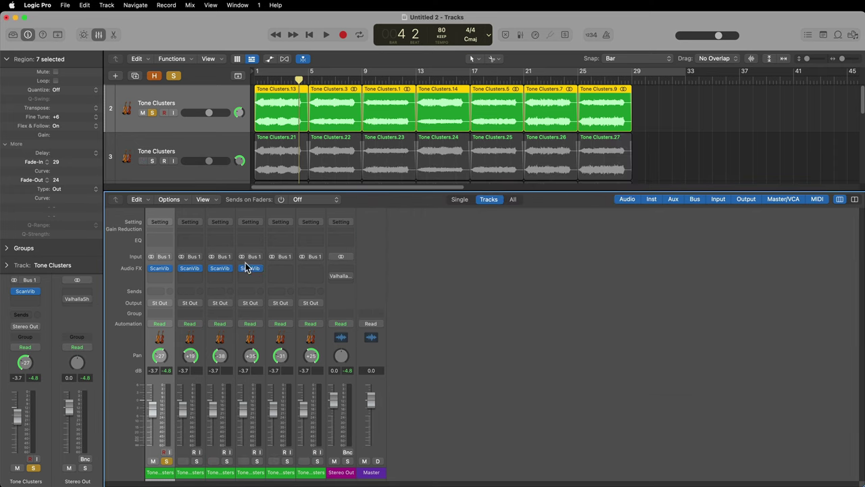
# - Copy Scanner Vibrato to channels 5 and 6, then unsolo and play from the start
pyautogui.moveTo(251, 269); pyautogui.dragTo(280, 270)
pyautogui.click(280, 269)
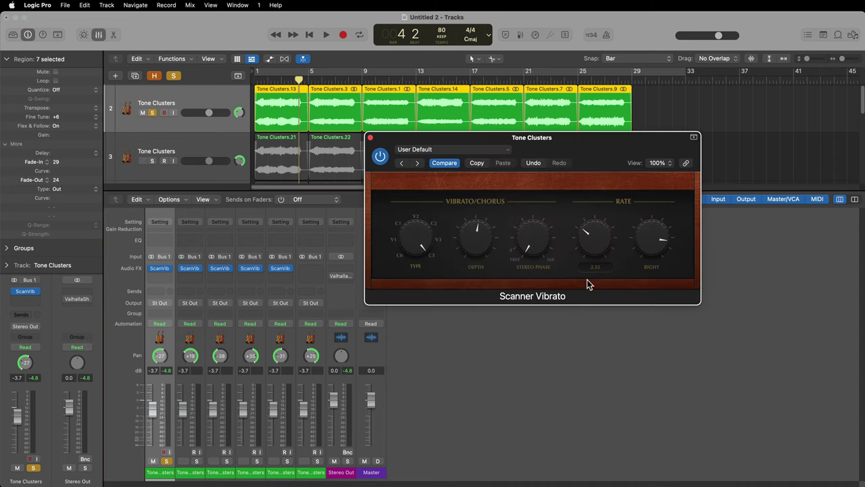
pyautogui.click(370, 138)
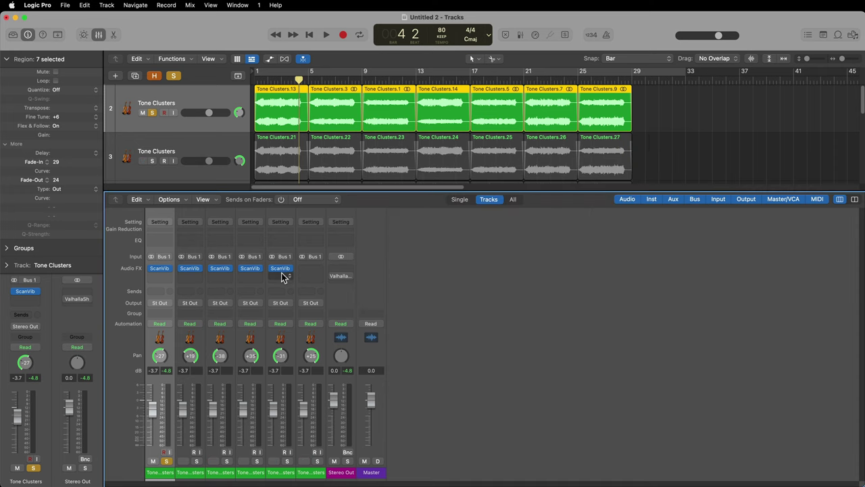
pyautogui.moveTo(313, 275); pyautogui.dragTo(310, 269)
pyautogui.click(310, 269)
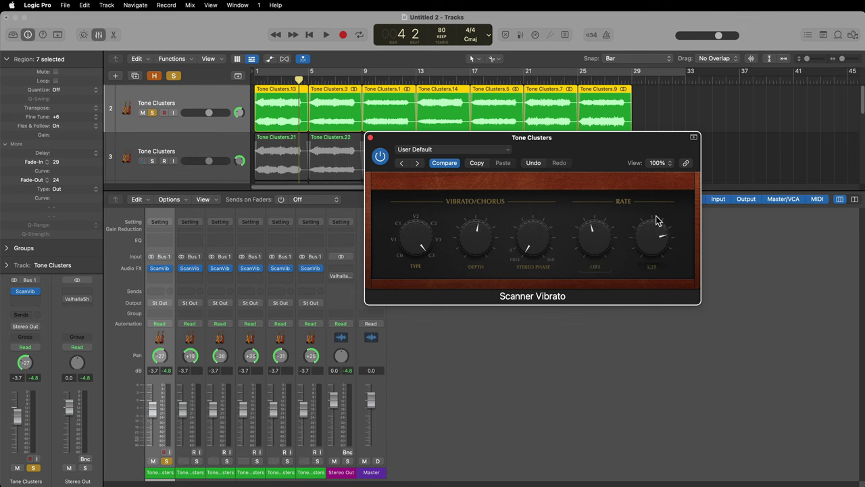
pyautogui.press('super+w')
pyautogui.press('space')
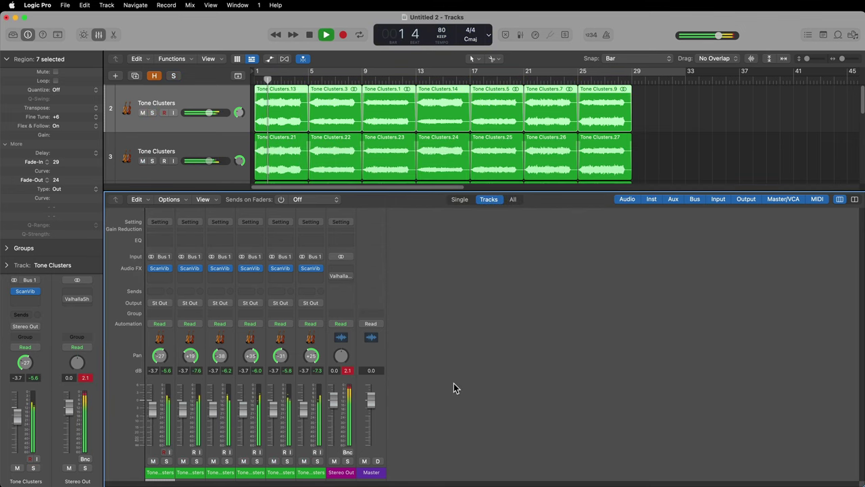
# - Select all six Tone Clusters channel strips and lower their faders together to -5.7 dB
pyautogui.press('x')
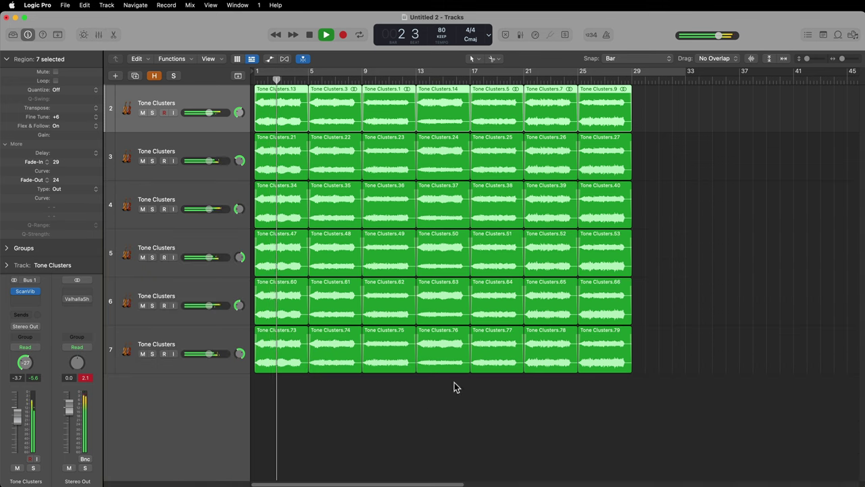
pyautogui.click(390, 424)
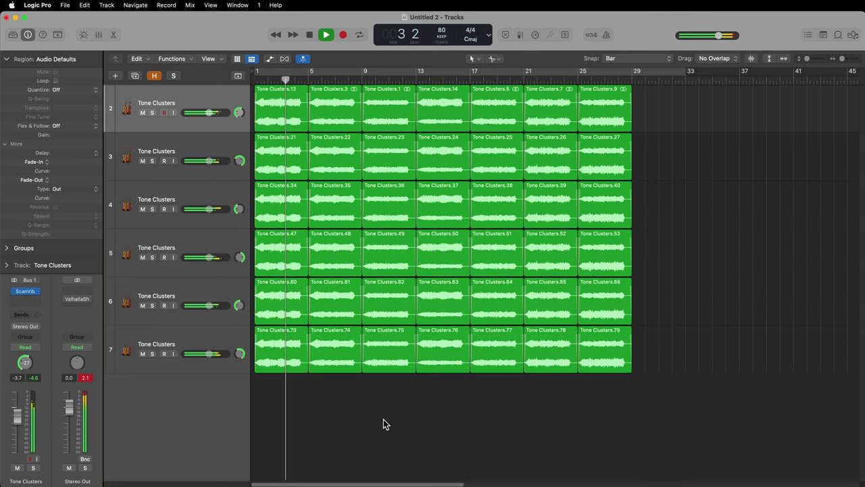
pyautogui.press('x')
pyautogui.click(164, 471)
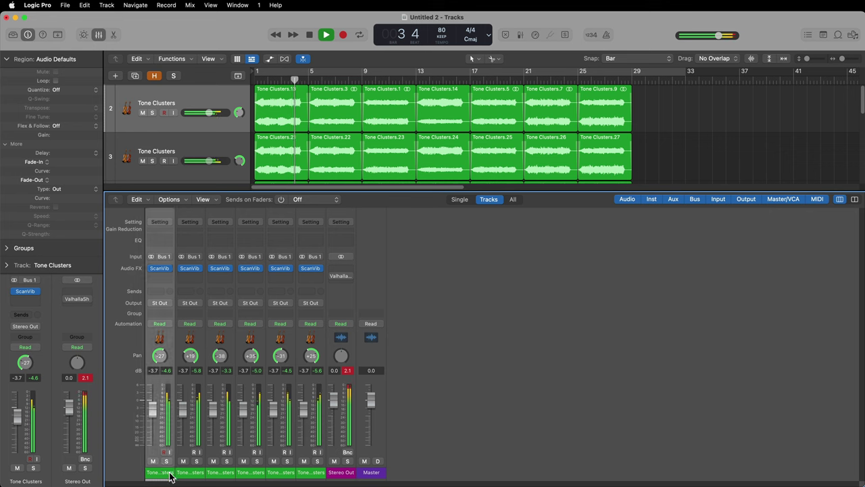
pyautogui.keyDown('shift'); pyautogui.click(308, 473); pyautogui.keyUp('shift')
pyautogui.moveTo(303, 407); pyautogui.dragTo(304, 413)
pyautogui.click(487, 352)
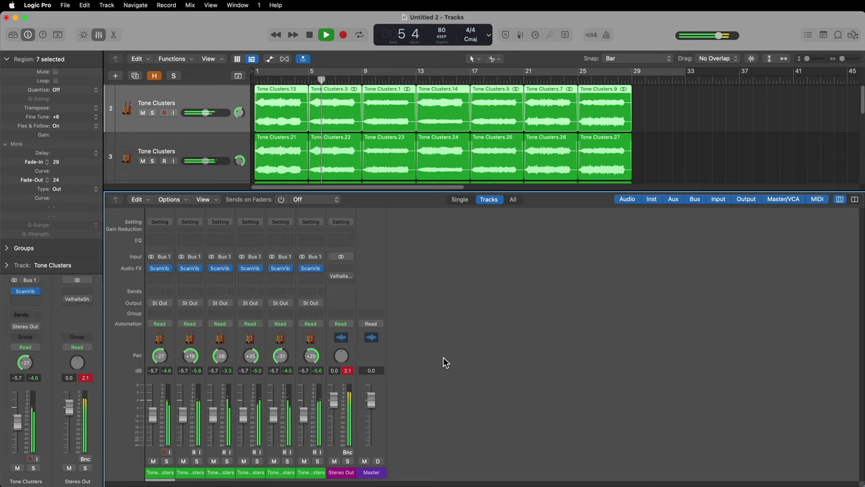
pyautogui.press('space')
pyautogui.click(348, 371)
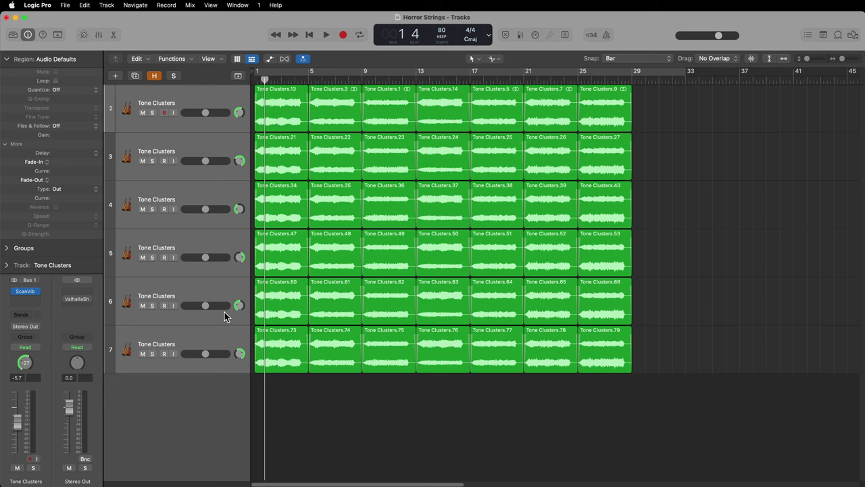
# - Open the ValhallaShimmer reverb window on Stereo Out and position it mid-screen
pyautogui.press('x')
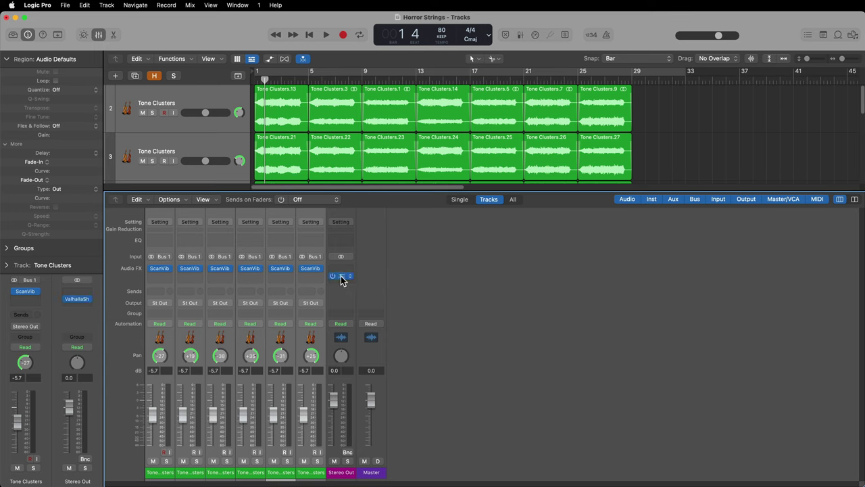
pyautogui.click(342, 276)
pyautogui.moveTo(818, 433); pyautogui.dragTo(570, 267)
pyautogui.click(479, 232)
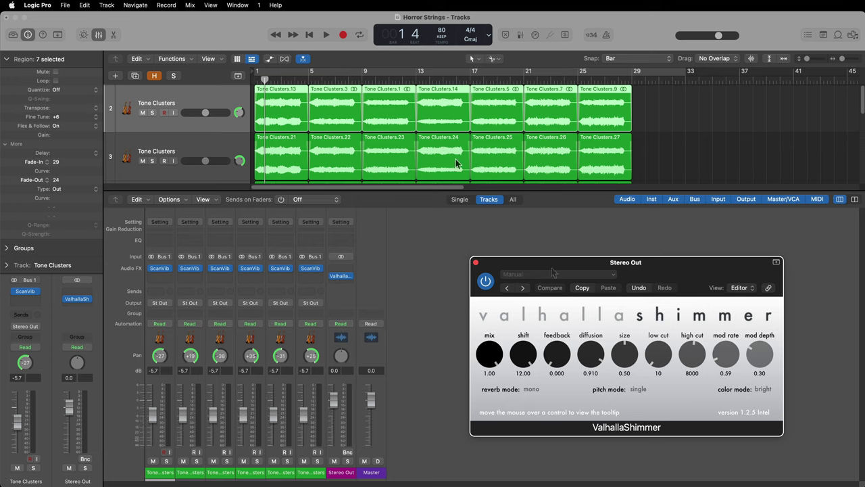
pyautogui.moveTo(550, 260); pyautogui.dragTo(547, 257)
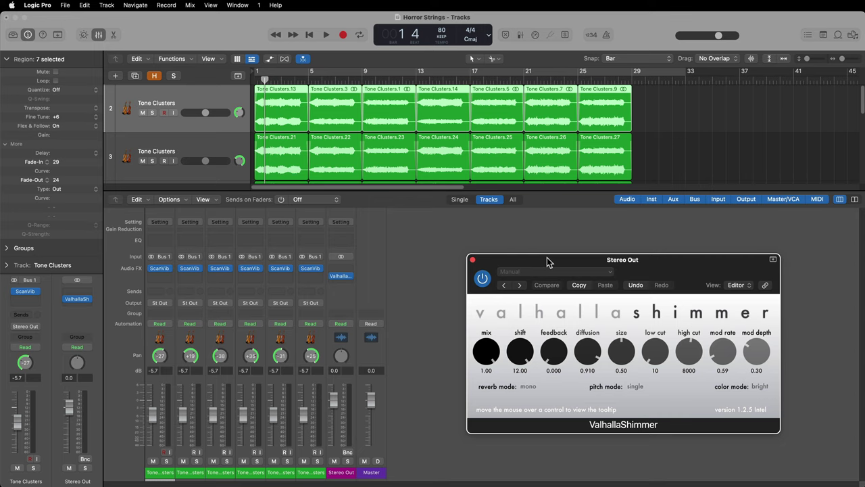
# - Play from the start to audition the reverb, selecting the fifth Tone Clusters channel
pyautogui.press('Return')
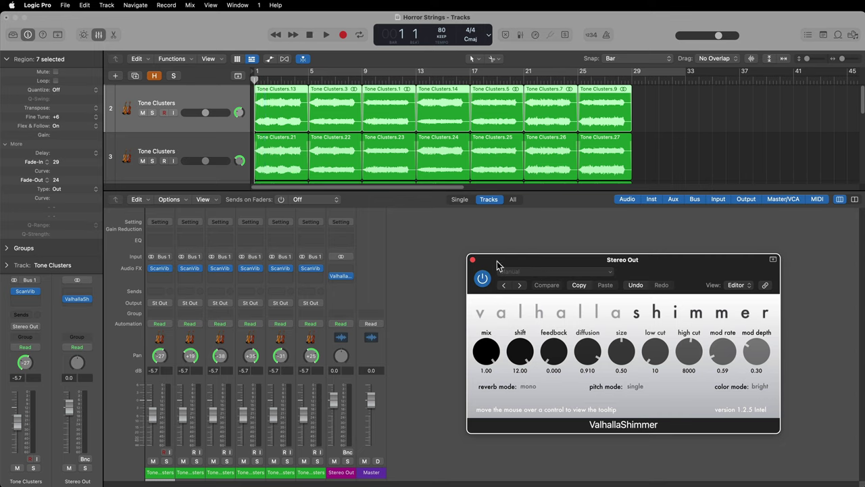
pyautogui.press('space')
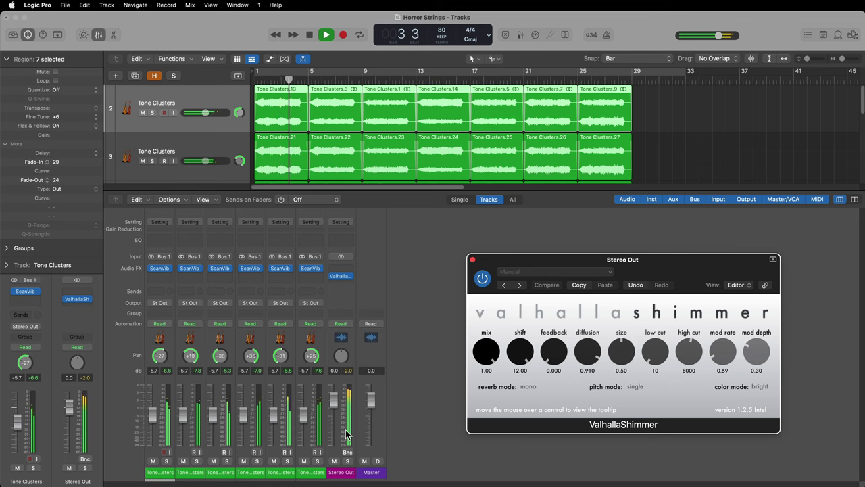
pyautogui.click(286, 472)
pyautogui.keyDown('shift'); pyautogui.click(313, 472); pyautogui.keyUp('shift')
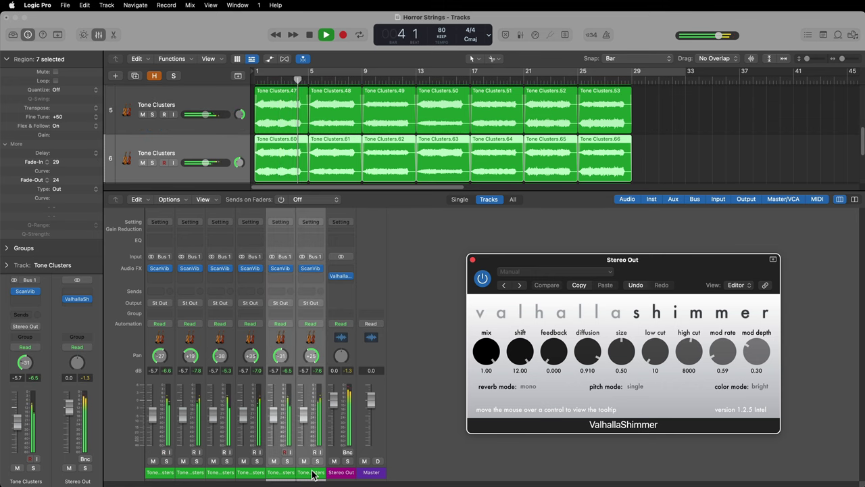
pyautogui.click(411, 301)
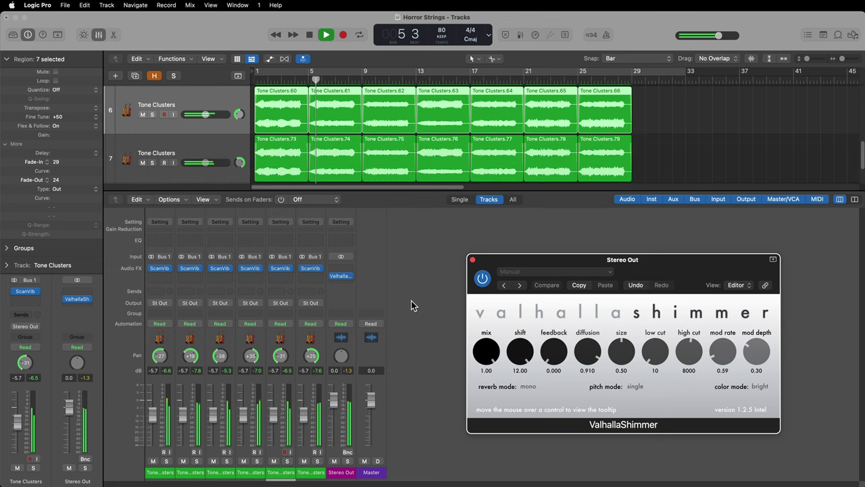
# - Select every region on the six tracks and give them Fade-In 1000 and Fade-Out 2000
pyautogui.press('x')
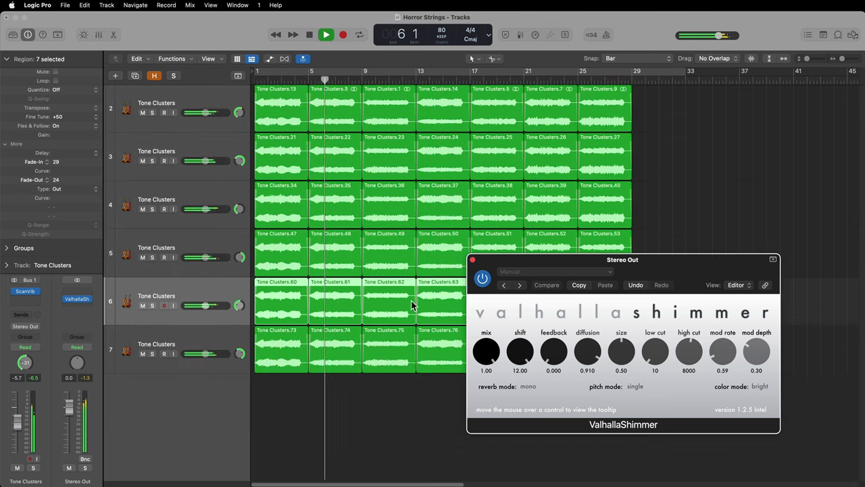
pyautogui.press('space')
pyautogui.moveTo(293, 394); pyautogui.dragTo(603, 115)
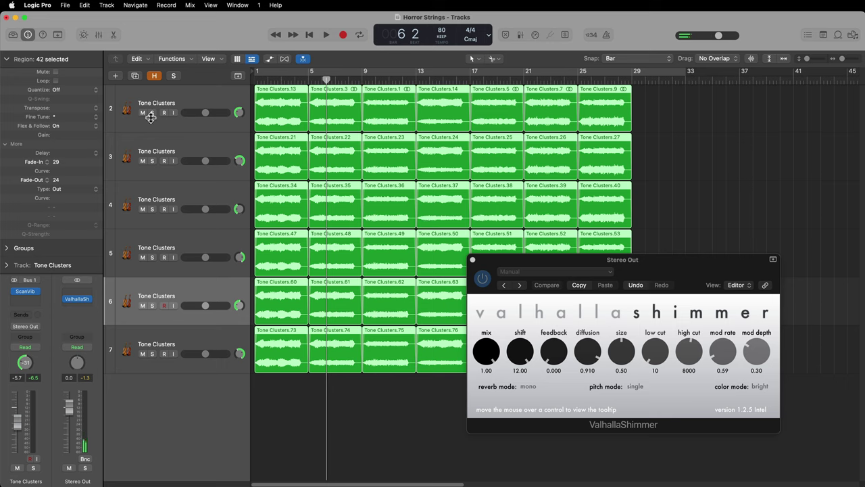
pyautogui.doubleClick(68, 162)
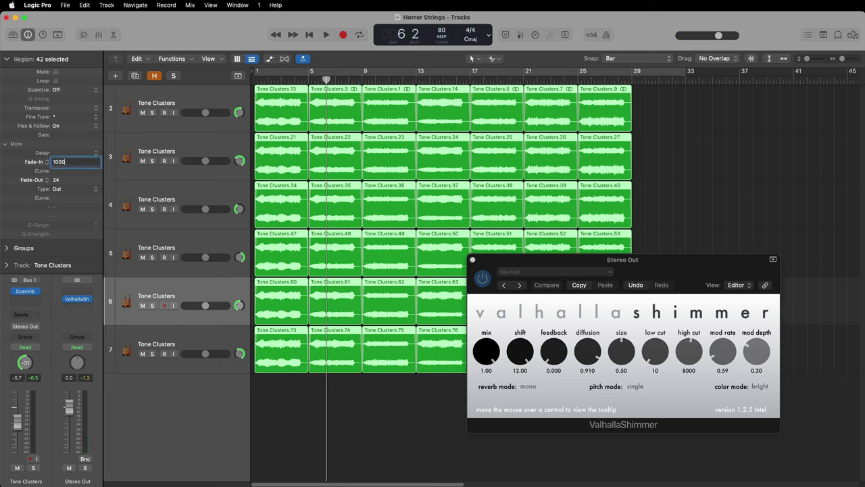
pyautogui.press('Return')
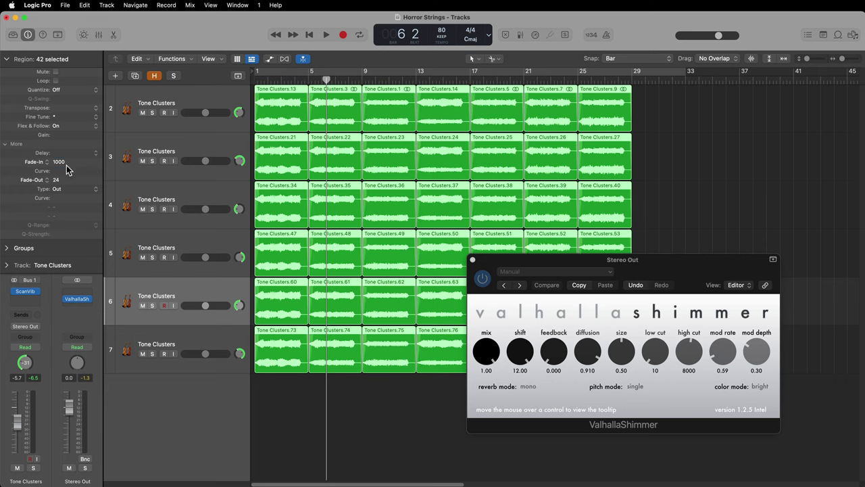
pyautogui.doubleClick(71, 180)
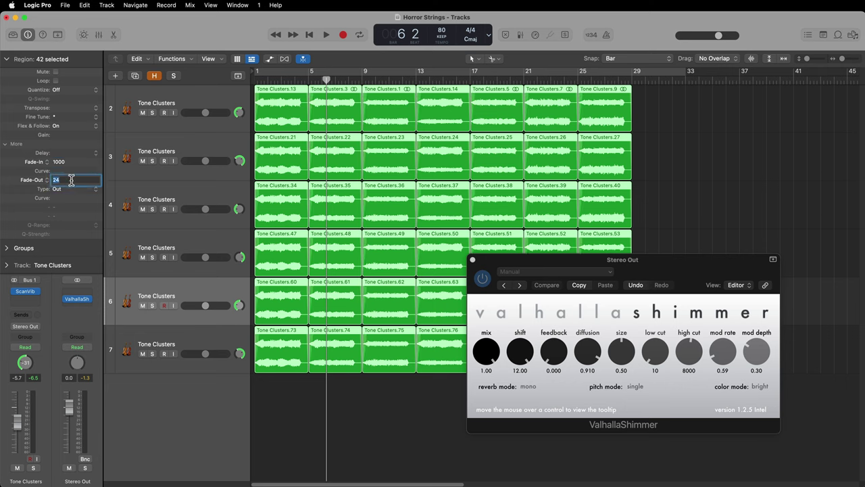
pyautogui.press('Return')
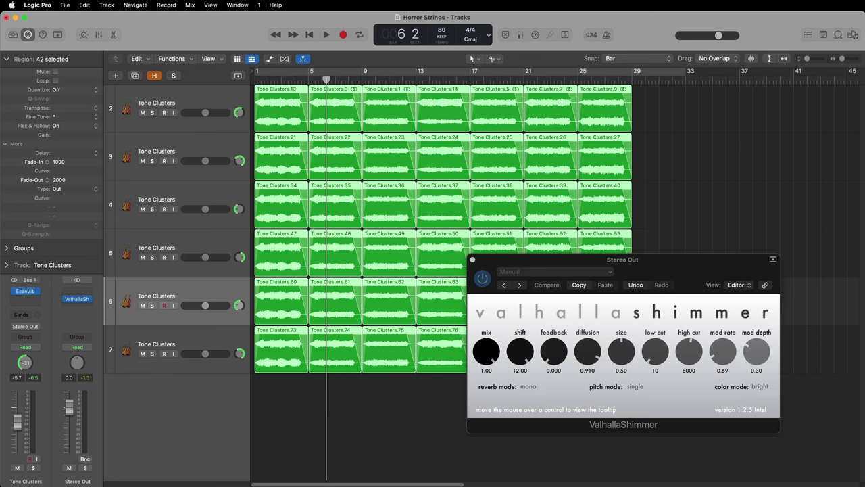
# - Play the faded regions from the start with the mixer showing below the tracks
pyautogui.press('Return')
pyautogui.press('space')
pyautogui.press('x')
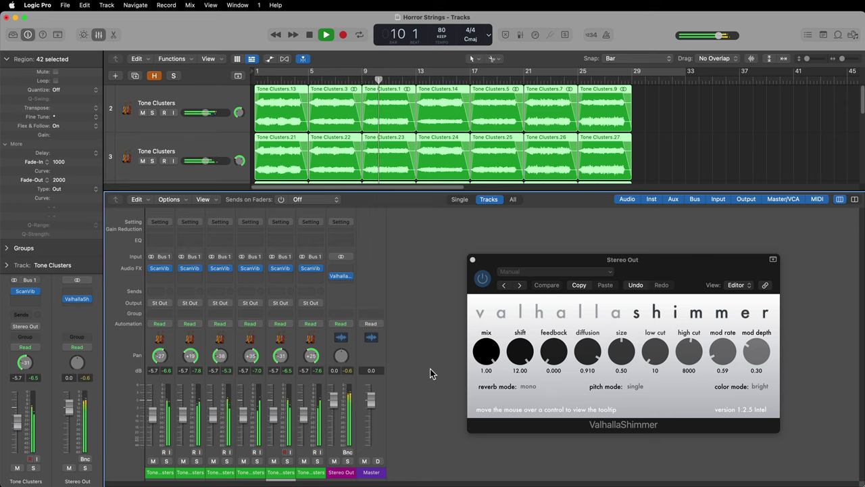
# - Select Tone Clusters channels 5 and 6, pull their faders down, and set both to Latch automation
pyautogui.press('space')
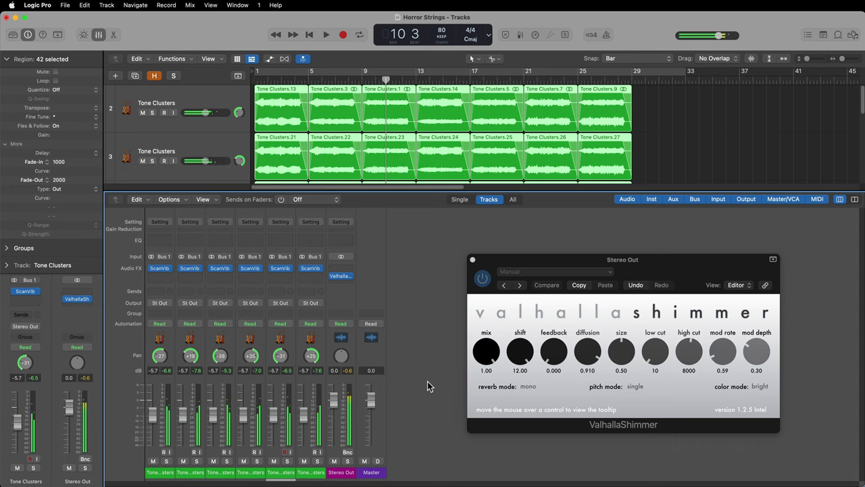
pyautogui.click(318, 473)
pyautogui.keyDown('shift'); pyautogui.click(284, 472); pyautogui.keyUp('shift')
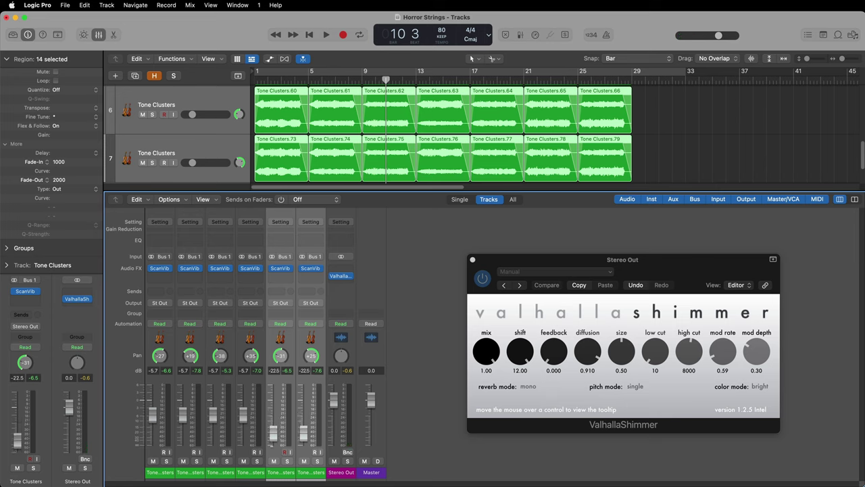
pyautogui.press('Return')
pyautogui.moveTo(275, 443); pyautogui.dragTo(275, 427)
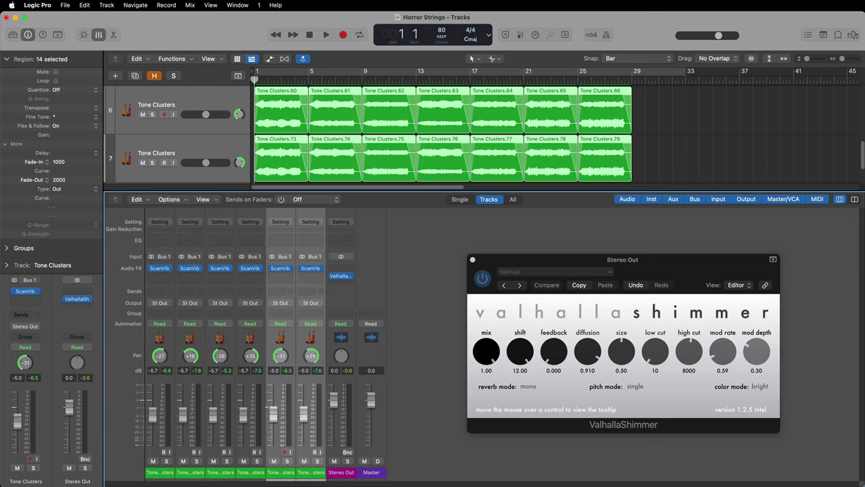
pyautogui.moveTo(275, 423); pyautogui.dragTo(275, 446)
pyautogui.click(286, 327)
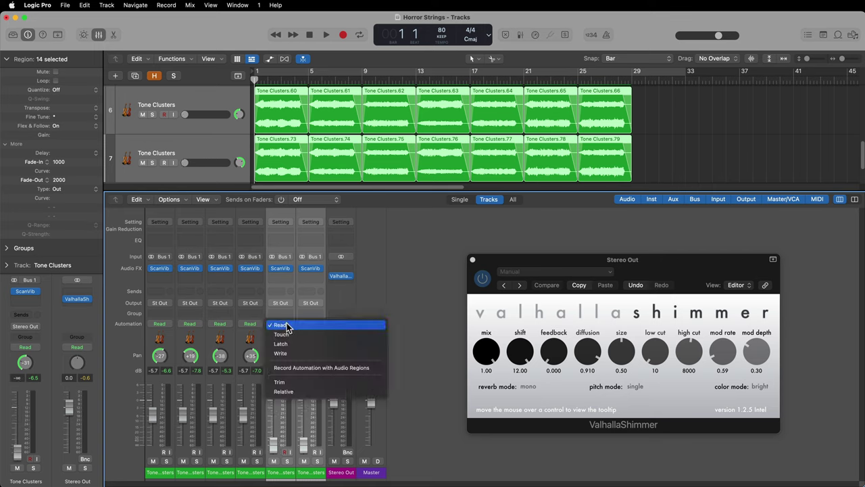
pyautogui.click(310, 335)
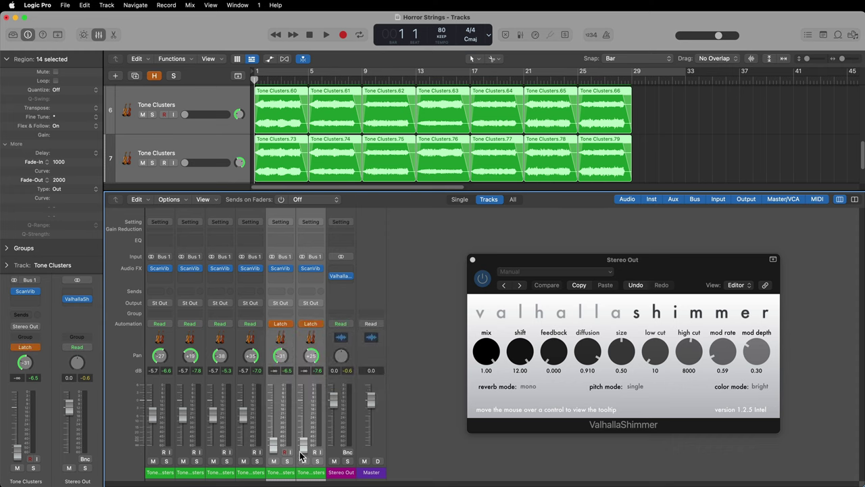
# - Play the song through while riding the two Latch faders to write volume swells, then stop
pyautogui.press('space')
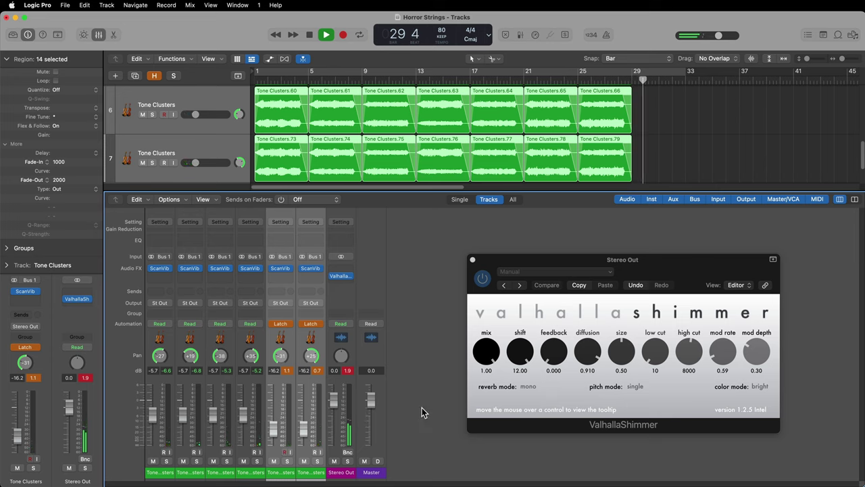
pyautogui.press('space')
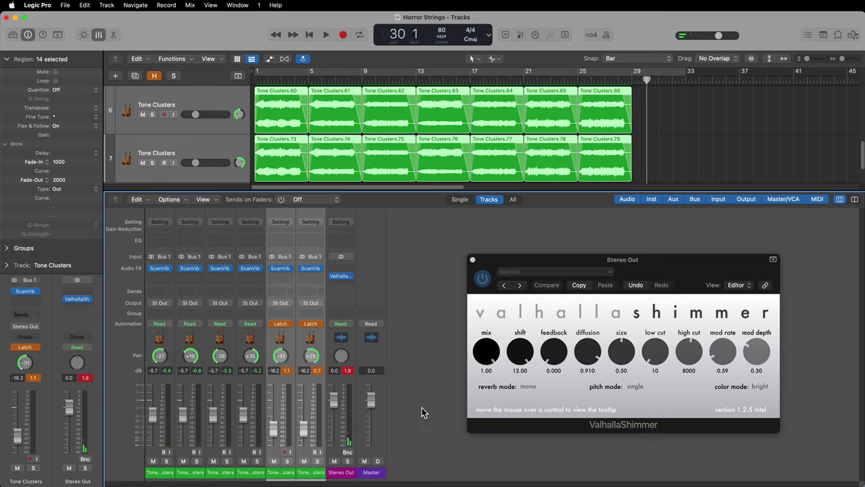
pyautogui.click(318, 372)
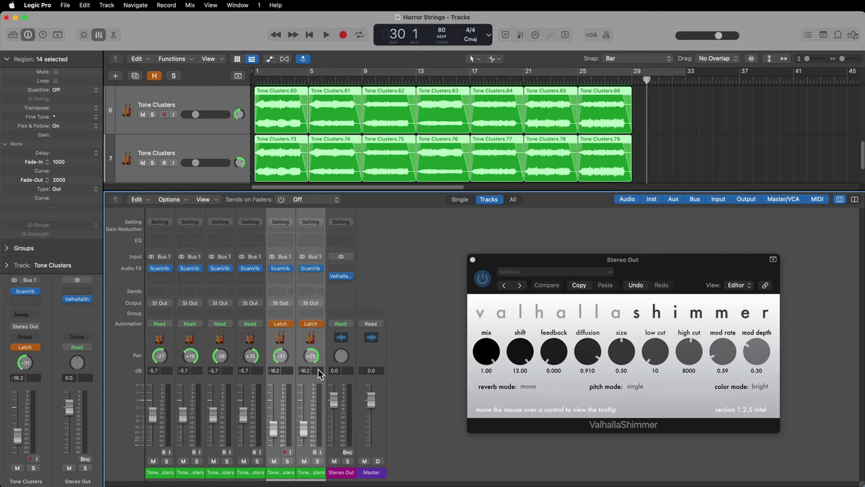
# - Switch both channels back to Read automation and close the mixer and ValhallaShimmer window
pyautogui.click(321, 324)
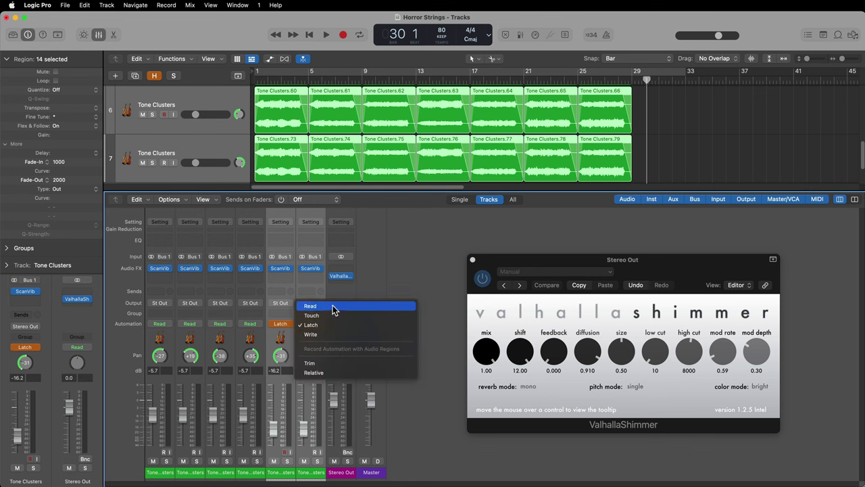
pyautogui.click(334, 309)
pyautogui.press('x')
pyautogui.press('v')
pyautogui.press('z')
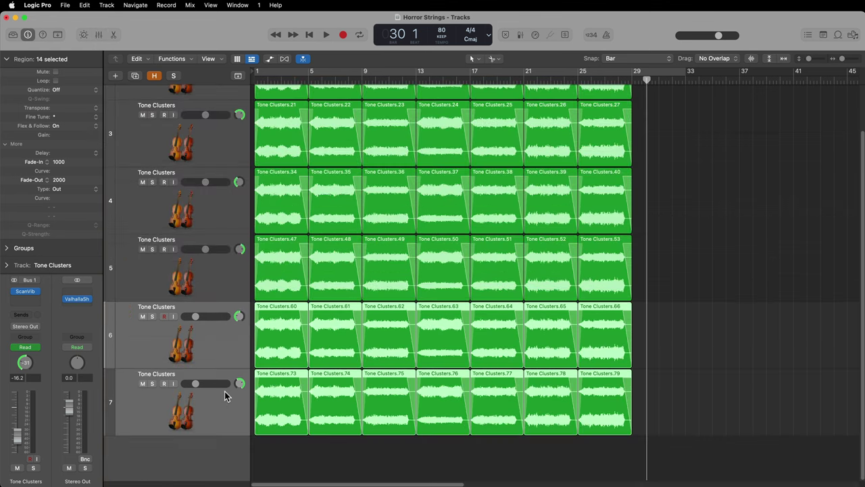
# - Review the recorded volume curves, turn on cycle over bars 1–33, then hide automation
pyautogui.press('a')
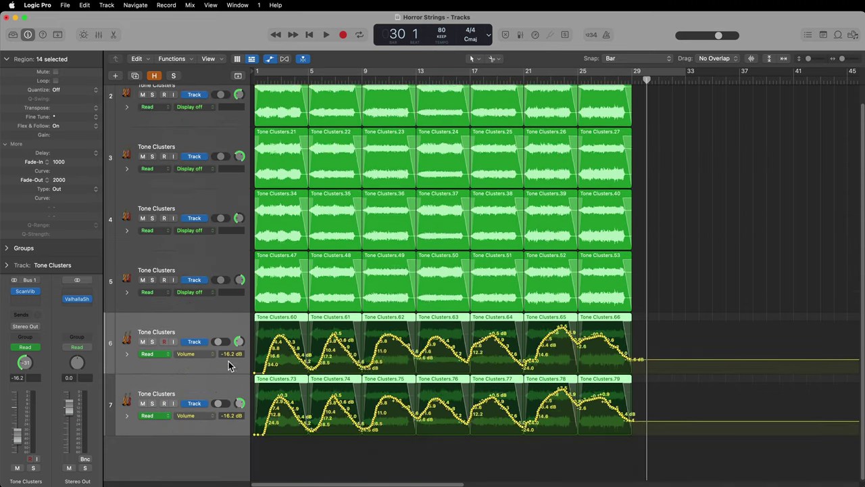
pyautogui.press('c')
pyautogui.press('Return')
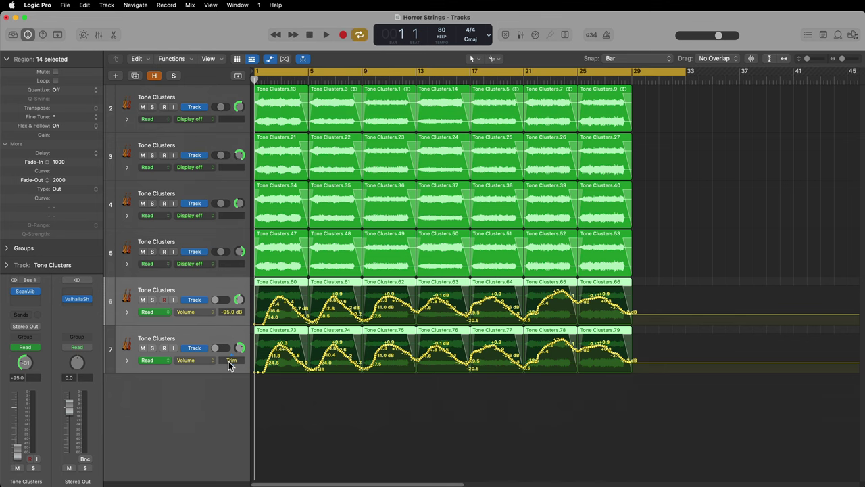
pyautogui.press('a')
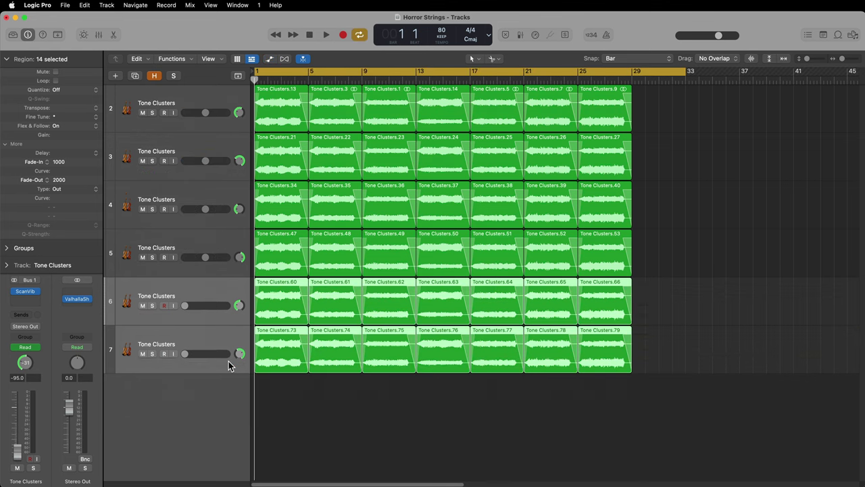